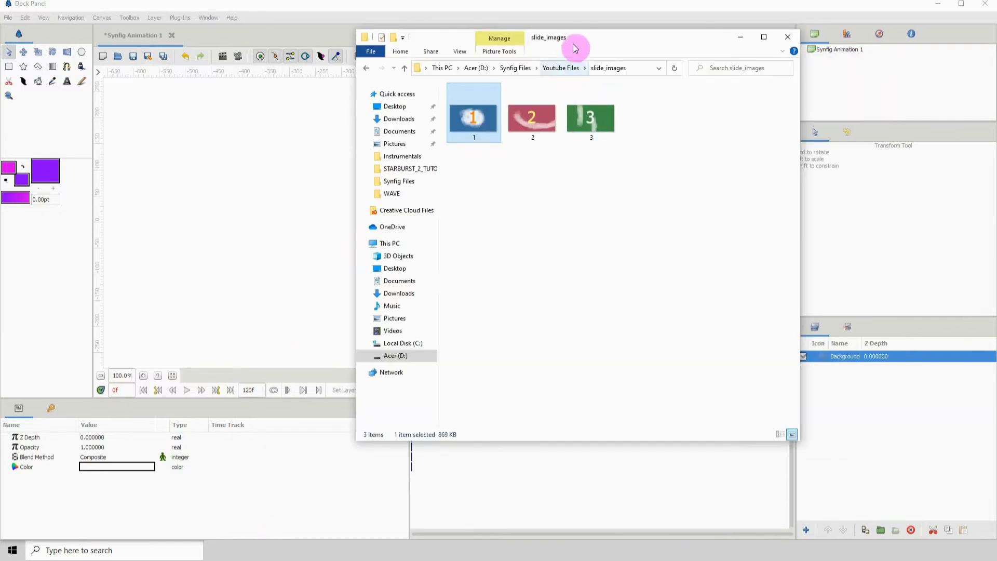
- Import the first slide image, 1.png, from the slide_images folder onto the canvas
drag(573, 44, 530, 52)
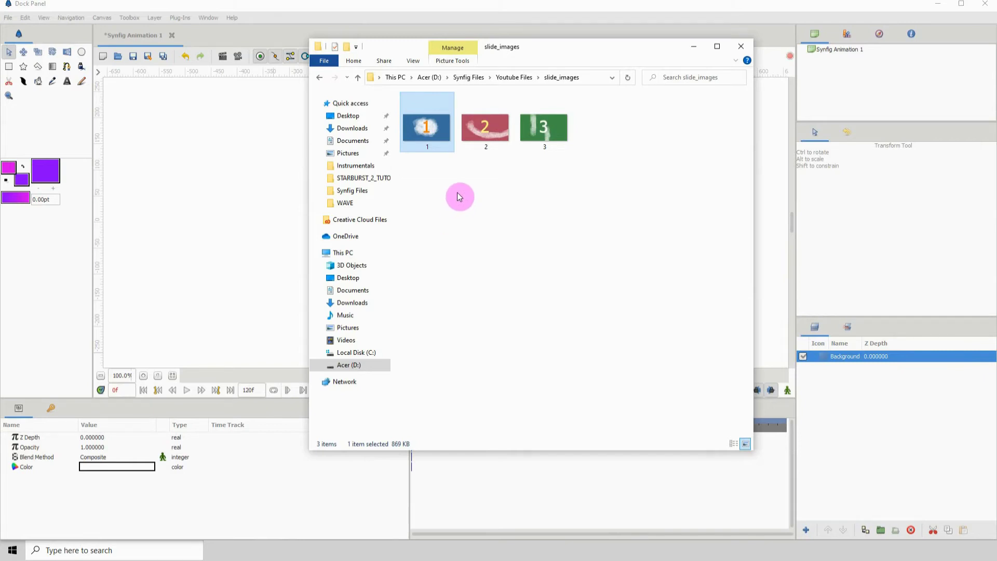
drag(562, 51, 536, 53)
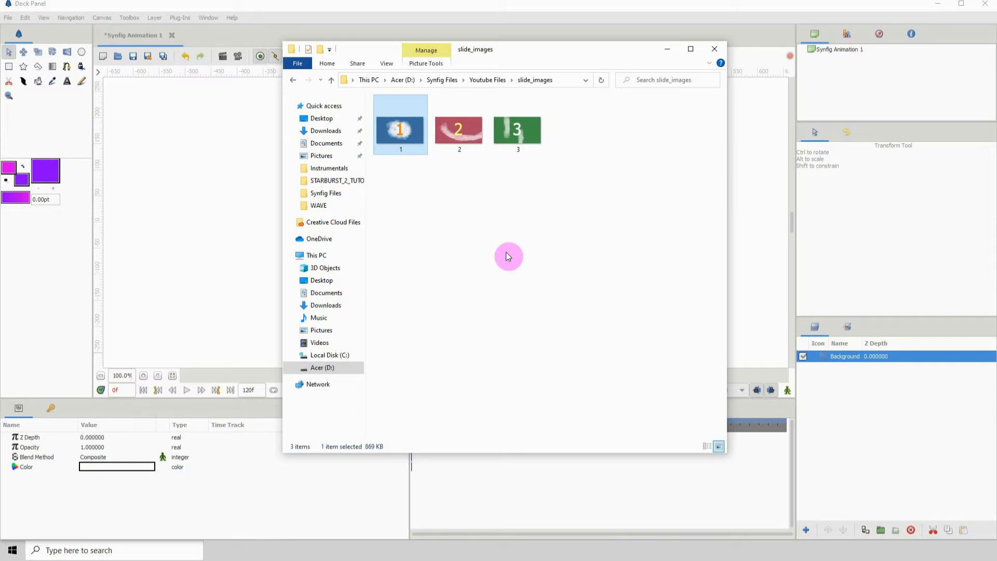
drag(491, 50, 695, 64)
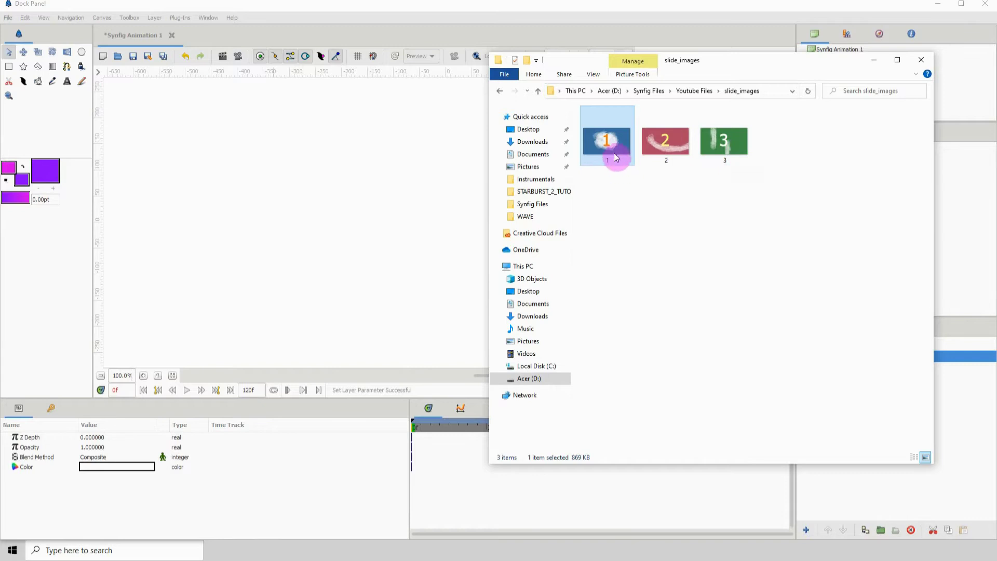
drag(612, 142, 349, 212)
drag(348, 207, 348, 206)
click(423, 8)
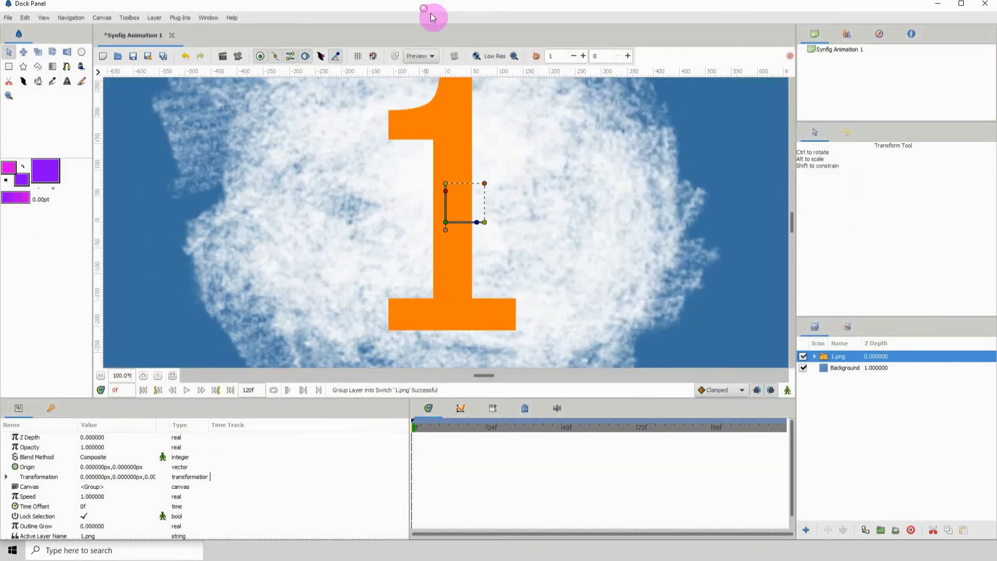
click(102, 376)
click(103, 376)
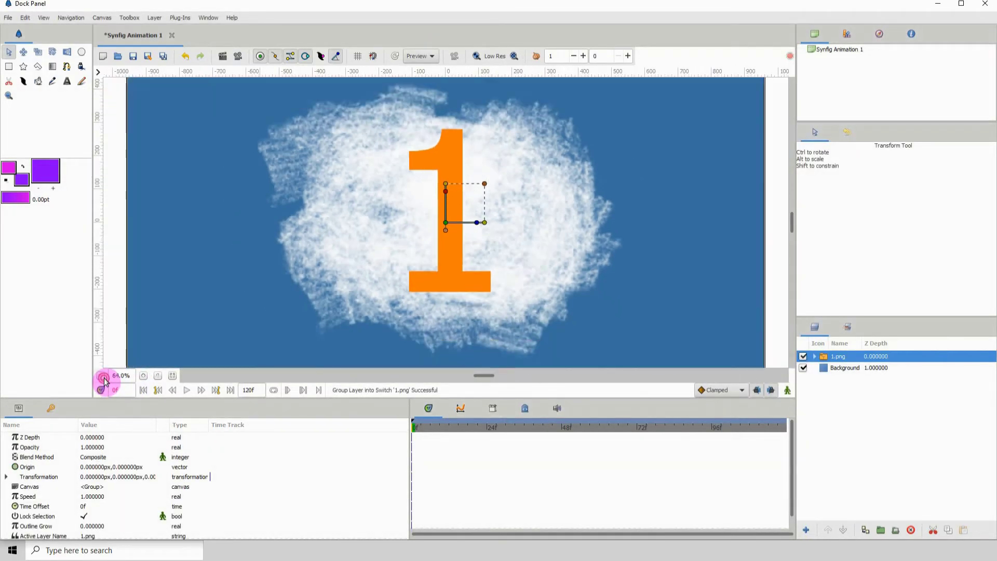
click(102, 377)
click(103, 376)
scroll(293, 232, down, 2)
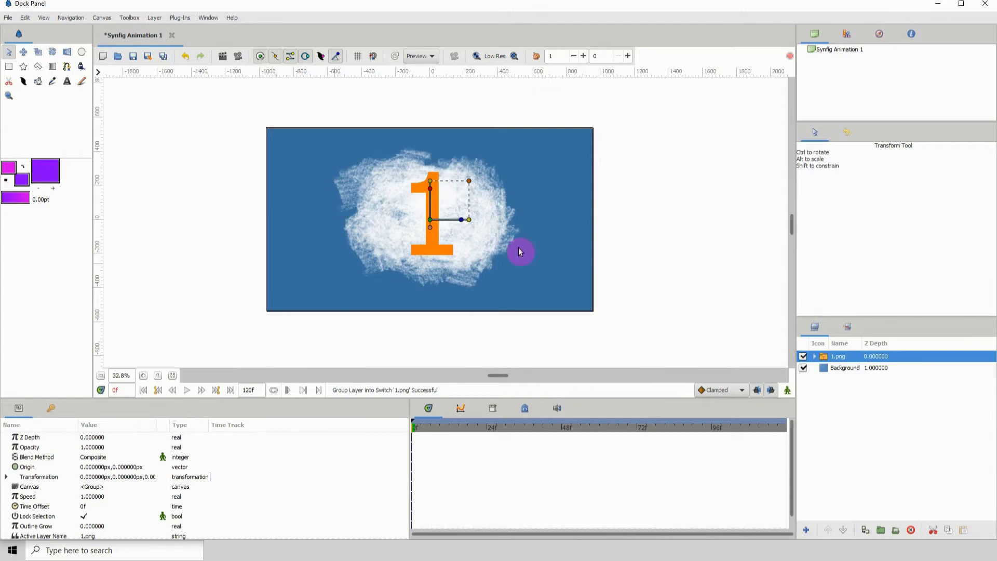
click(446, 195)
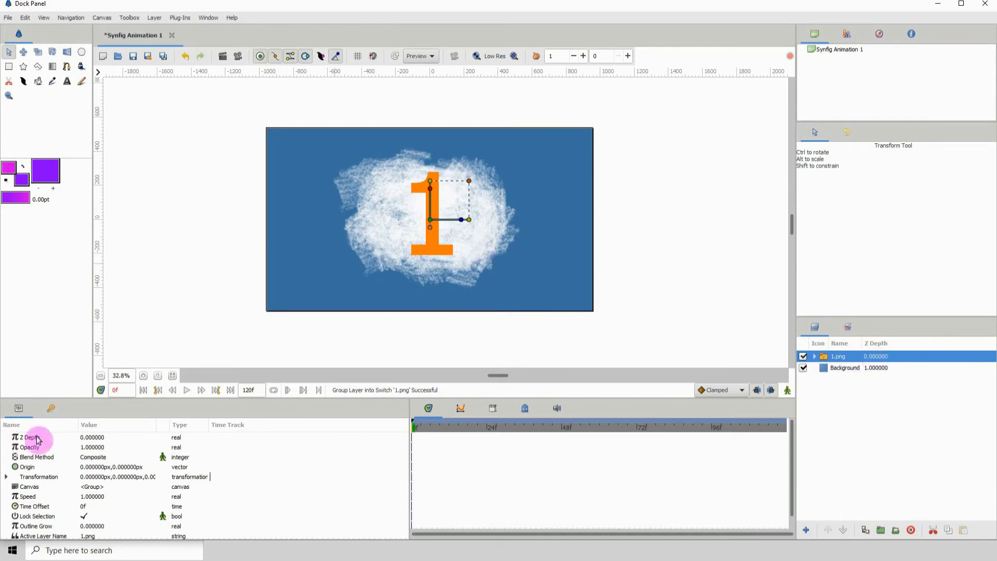
- Remove the keyframe at frame 0 and turn on animate editing mode
click(52, 408)
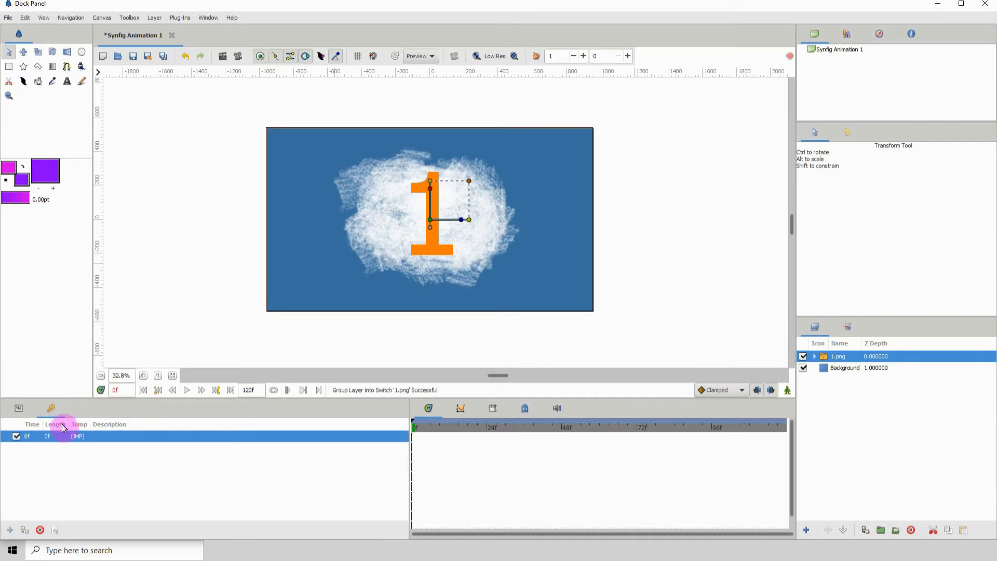
click(40, 530)
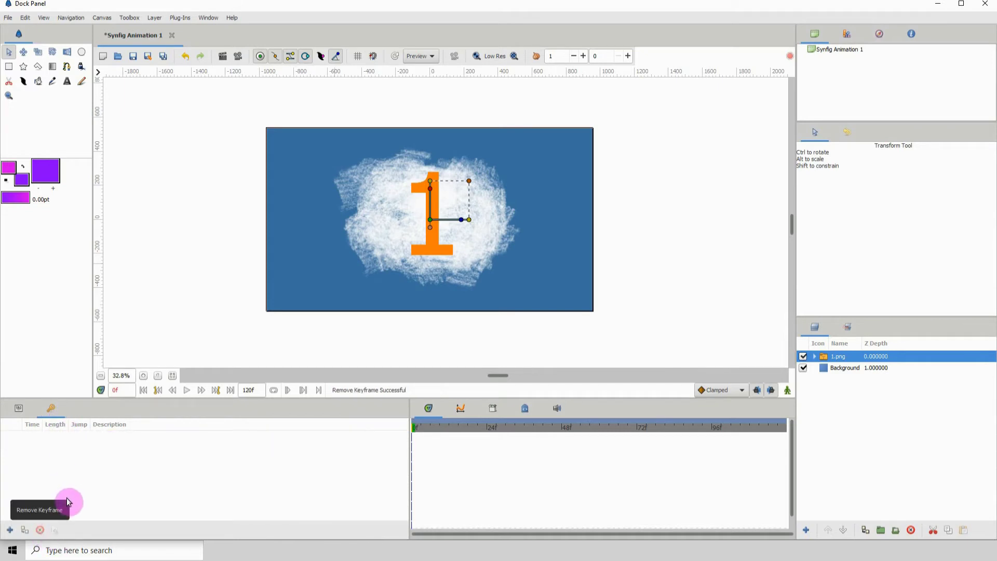
click(788, 390)
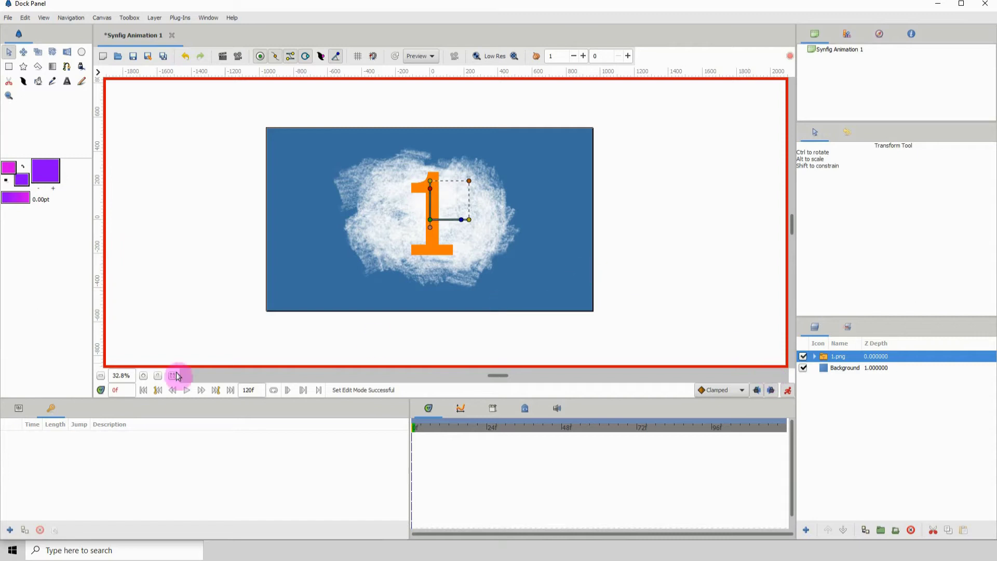
- Add a transformation waypoint for the full-size image at frame 25 and scale the image down at frame 1
drag(431, 428, 474, 445)
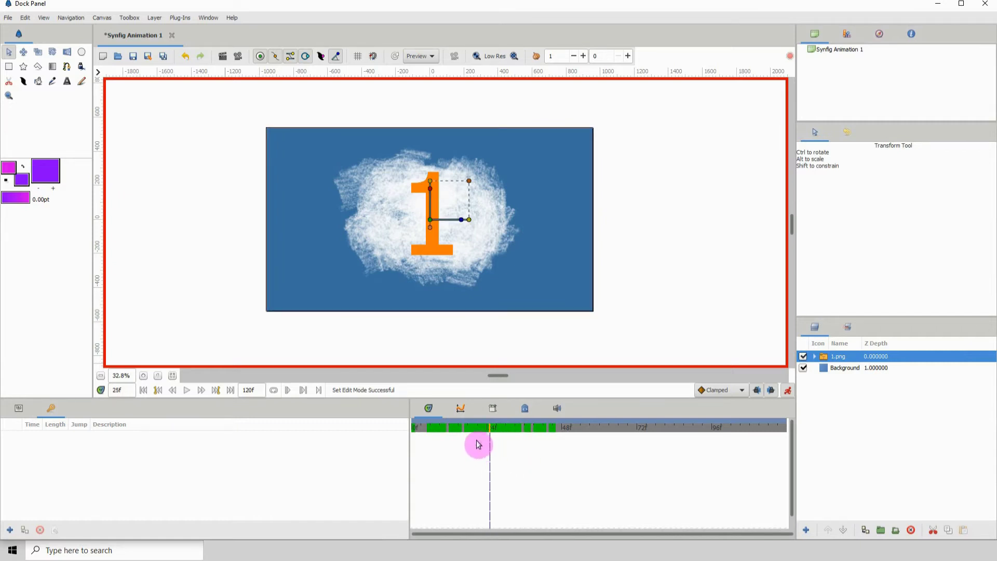
click(469, 182)
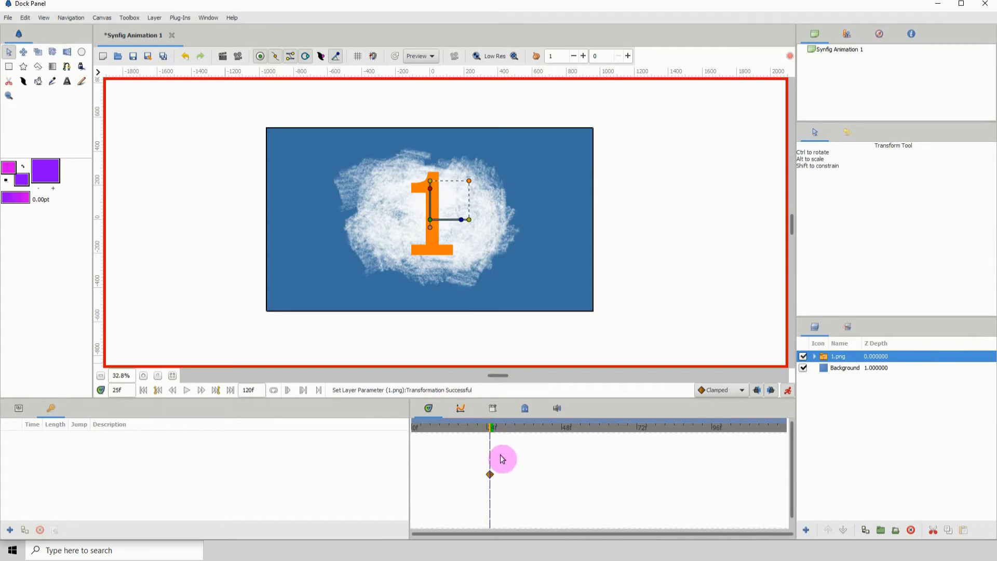
drag(485, 429, 414, 445)
mouse_move(470, 188)
mouse_down()
mouse_move(446, 204)
mouse_move(470, 188)
mouse_move(455, 195)
mouse_up()
- Speed up the image's scale-in by moving its end waypoint to about frame 10, checking the timing with playback
drag(423, 429, 449, 432)
drag(490, 474, 459, 474)
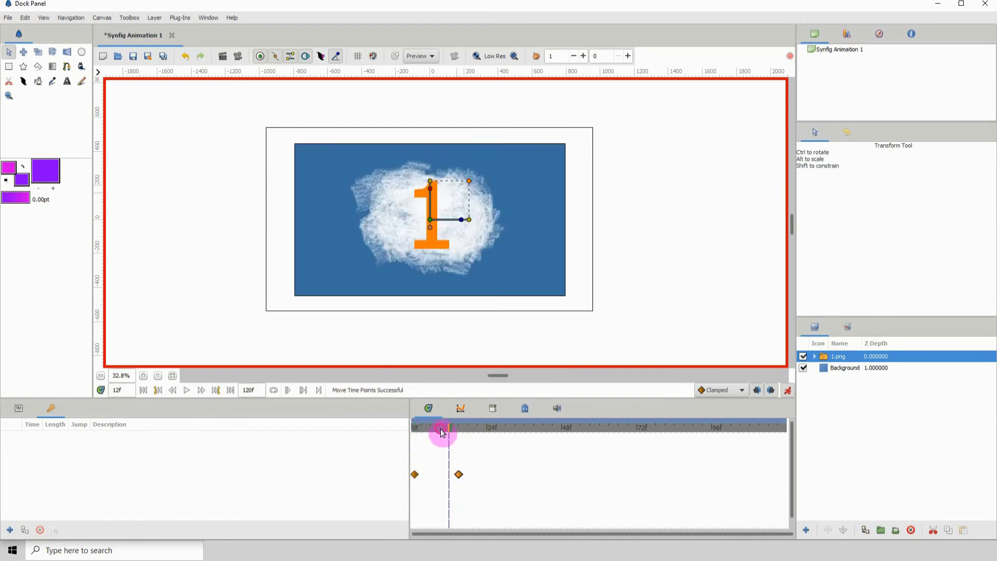
drag(442, 433, 406, 429)
key(space)
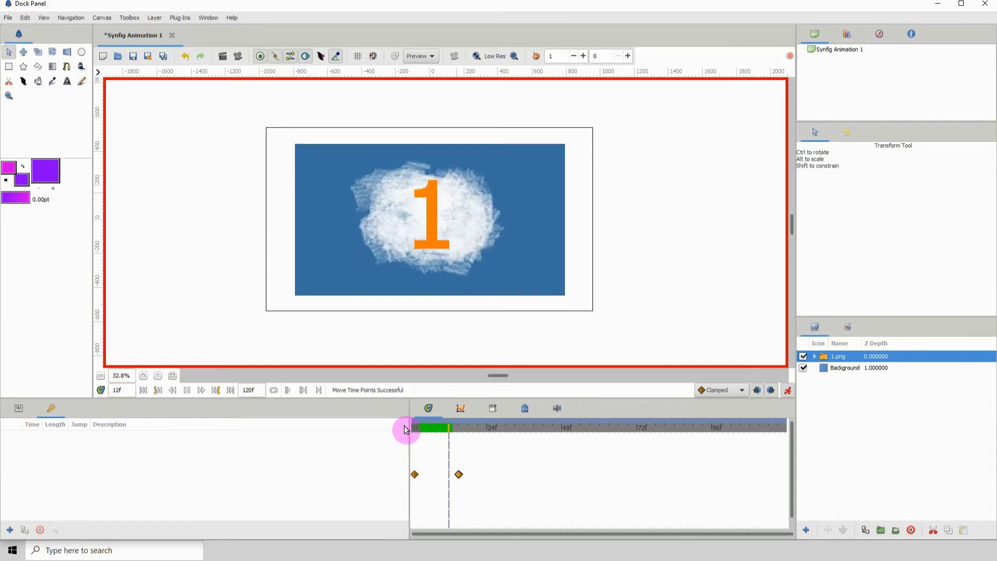
drag(459, 474, 452, 474)
click(415, 429)
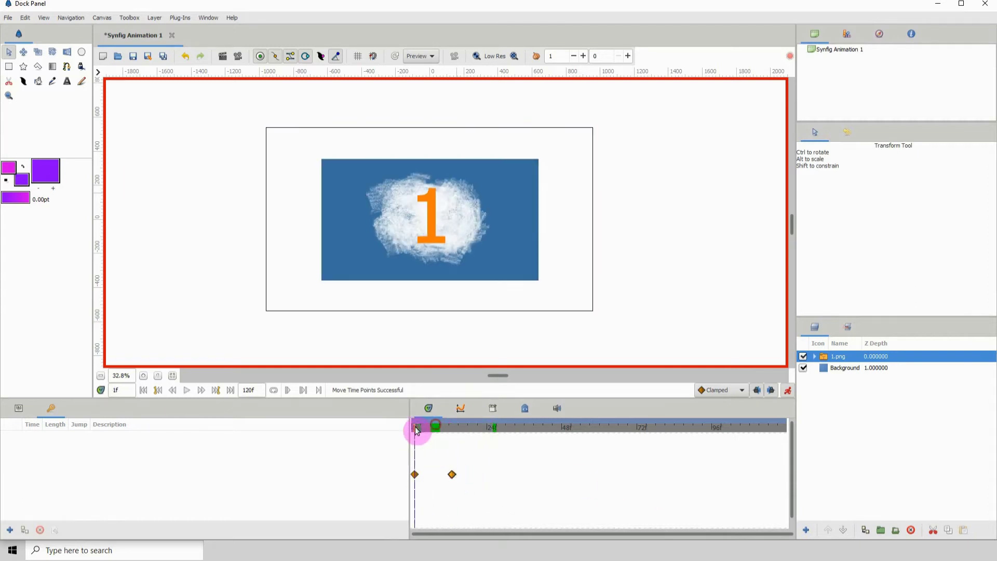
key(space)
drag(438, 432, 402, 429)
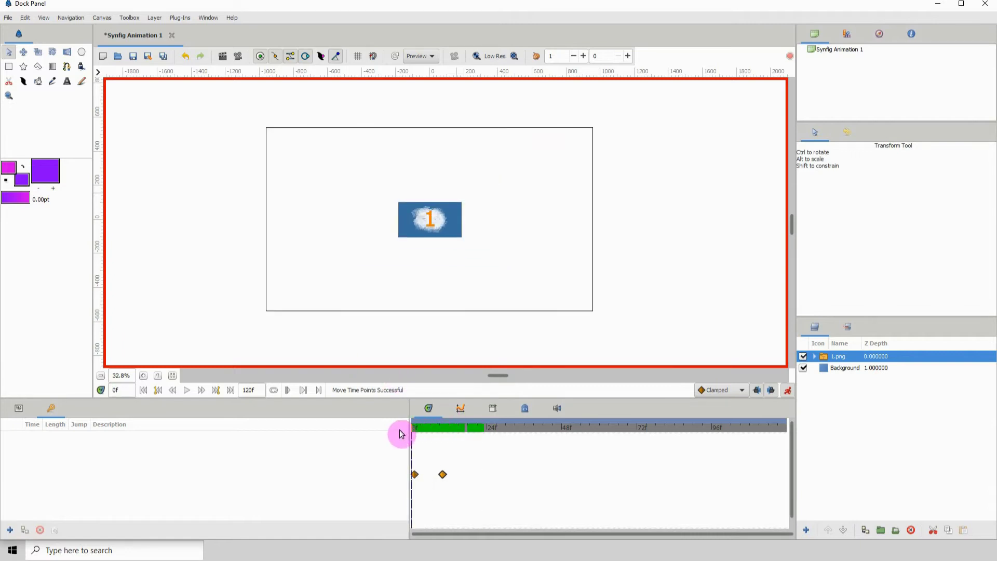
- Set the 1.png layer's opacity to 0 at frame 1
click(423, 214)
mouse_move(432, 436)
mouse_down()
mouse_move(449, 432)
mouse_move(414, 435)
mouse_up()
click(414, 475)
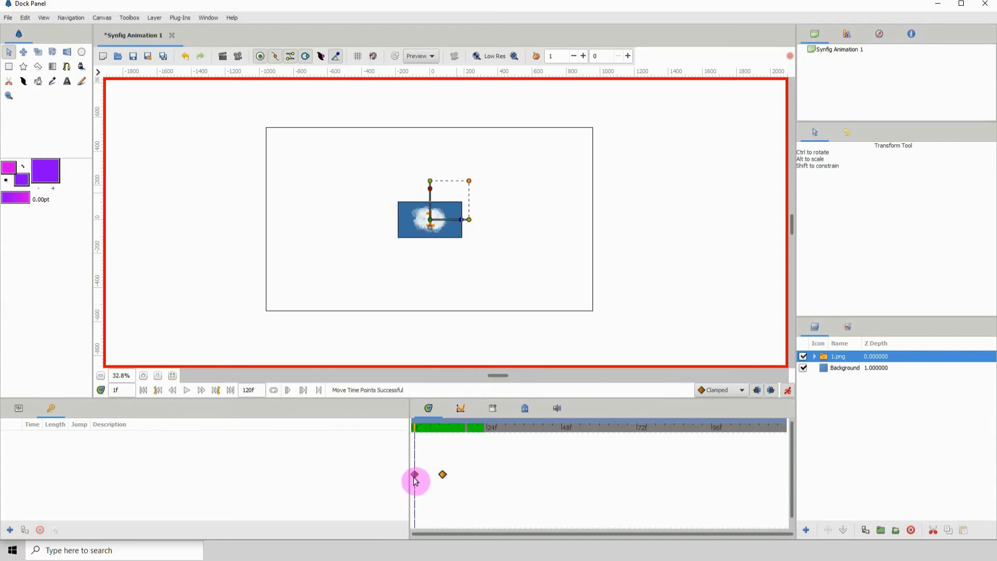
click(17, 409)
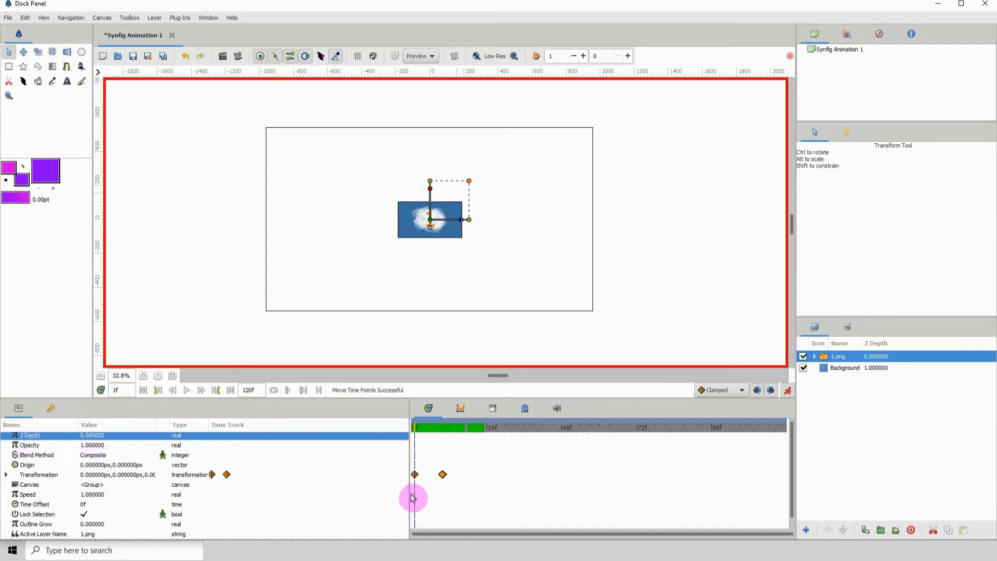
click(87, 447)
click(96, 448)
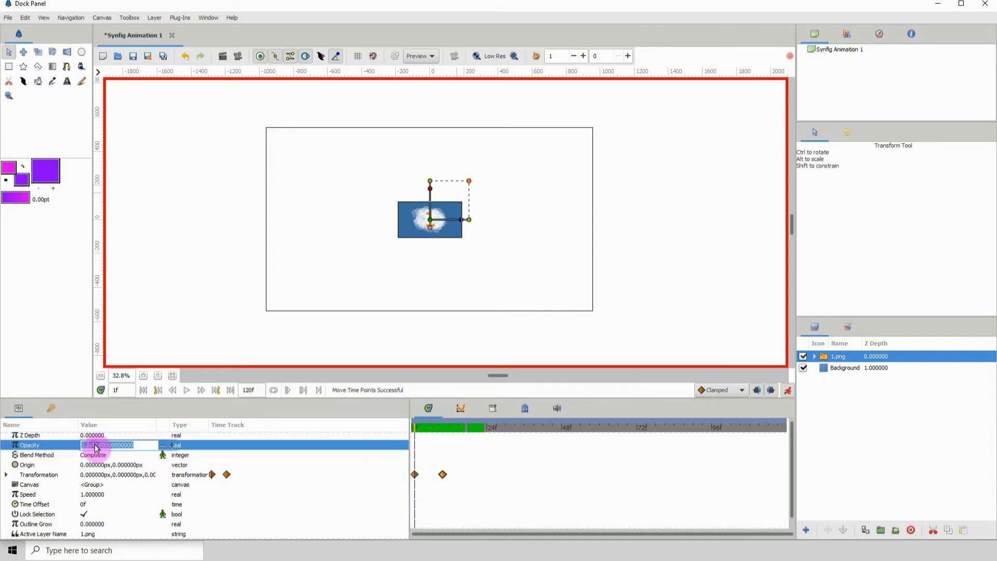
key(Return)
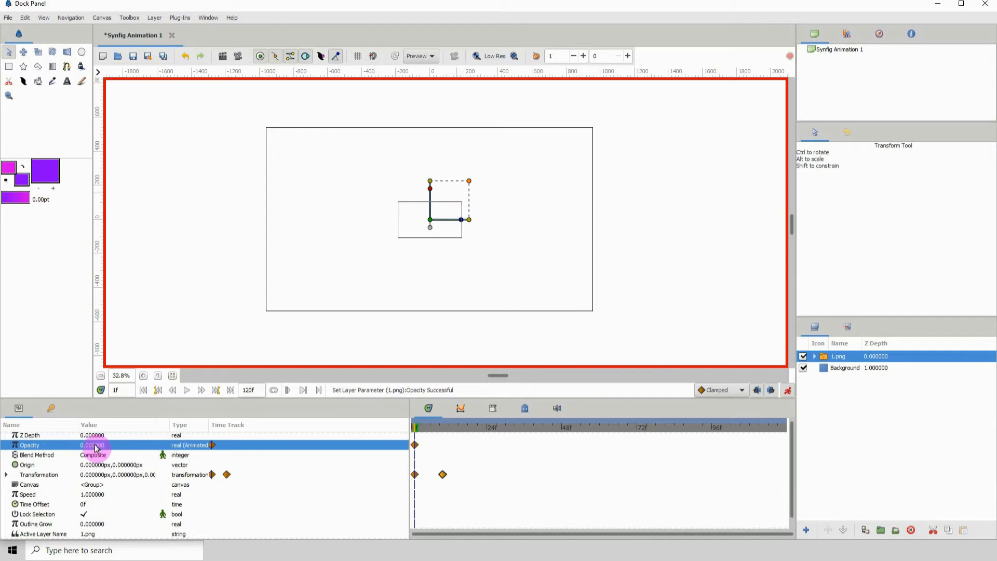
- Set the 1.png layer's opacity to 1 at frame 5 and play back the fade-in
click(422, 432)
drag(424, 433, 429, 436)
click(93, 446)
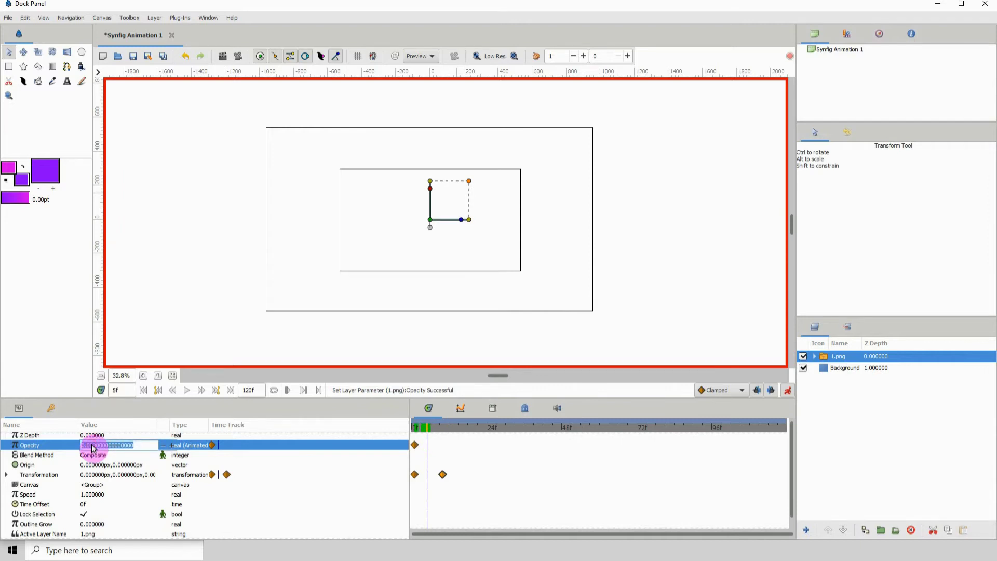
key(Return)
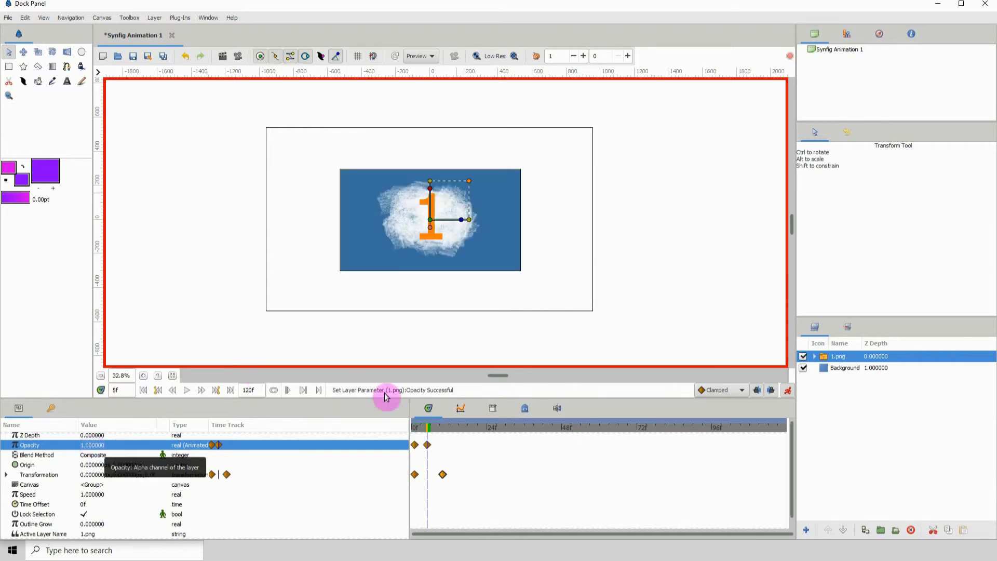
drag(431, 433, 407, 450)
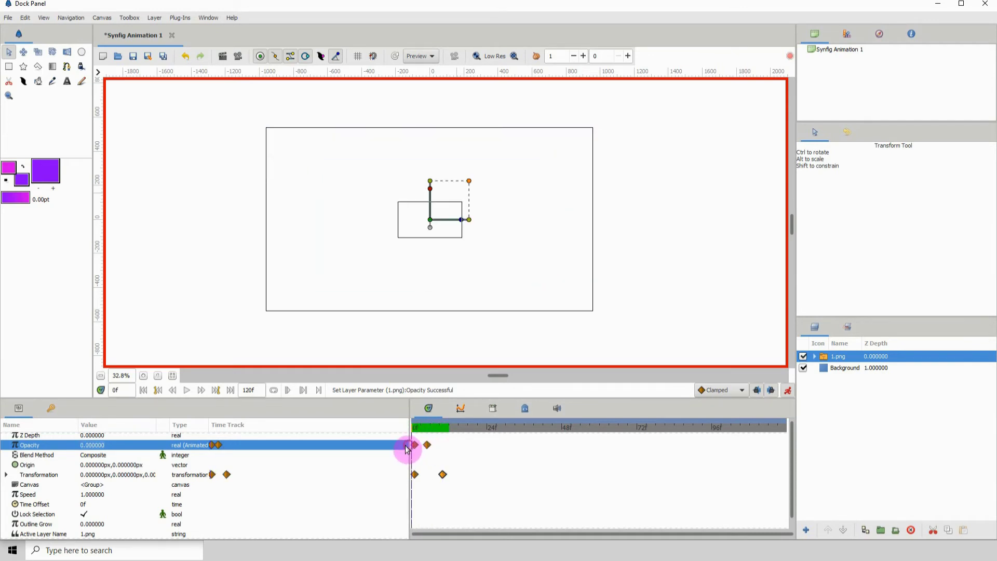
key(space)
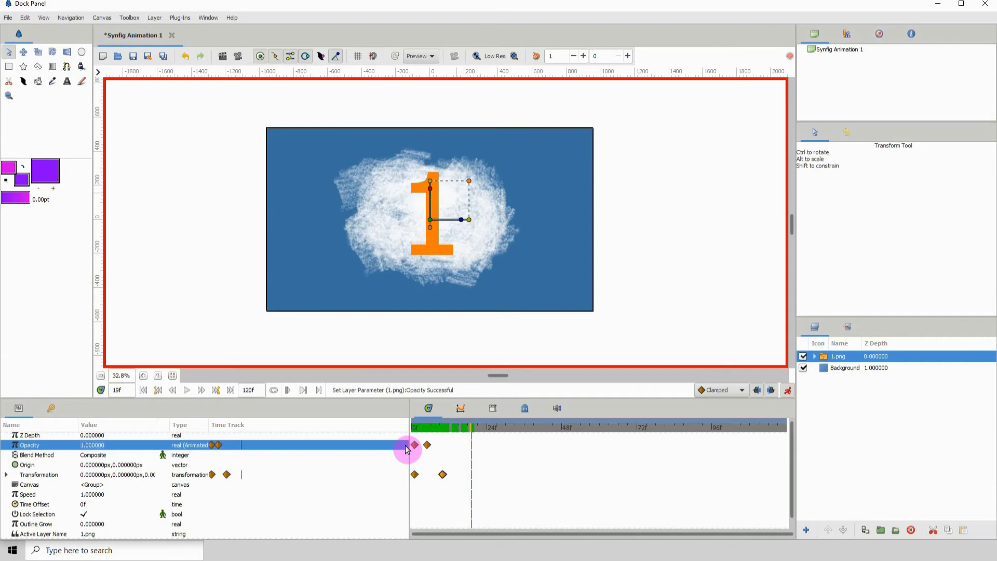
- Change the transformation and opacity waypoints to Ease In/Out interpolation and make Ease In/Out the default for new waypoints
right_click(443, 475)
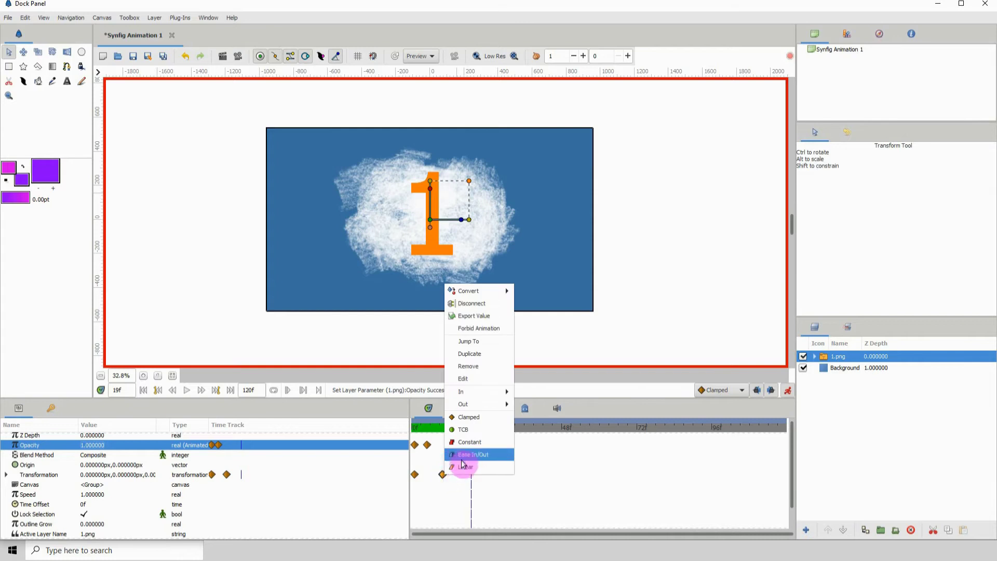
click(461, 459)
right_click(419, 478)
click(447, 452)
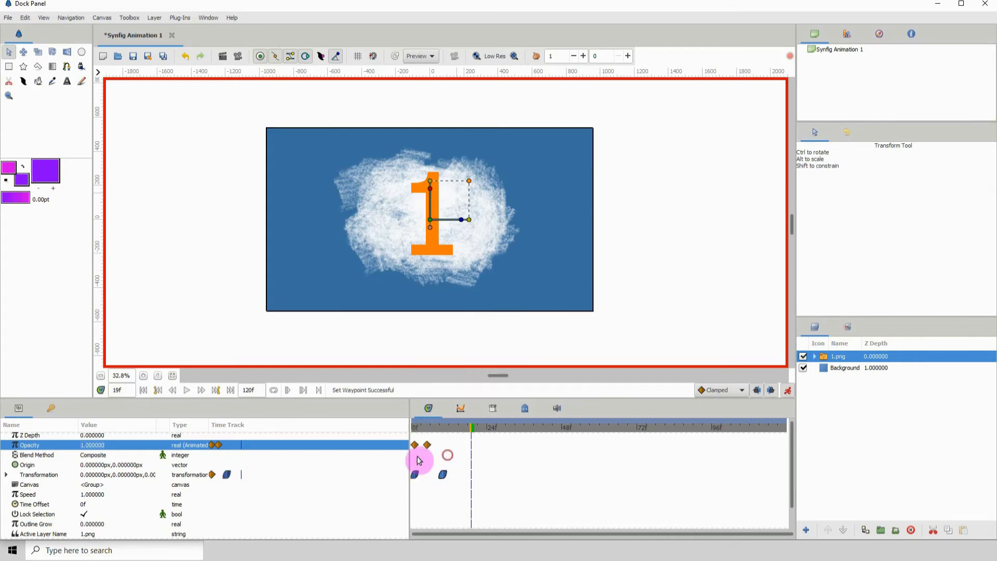
right_click(427, 444)
click(450, 434)
right_click(427, 444)
click(447, 423)
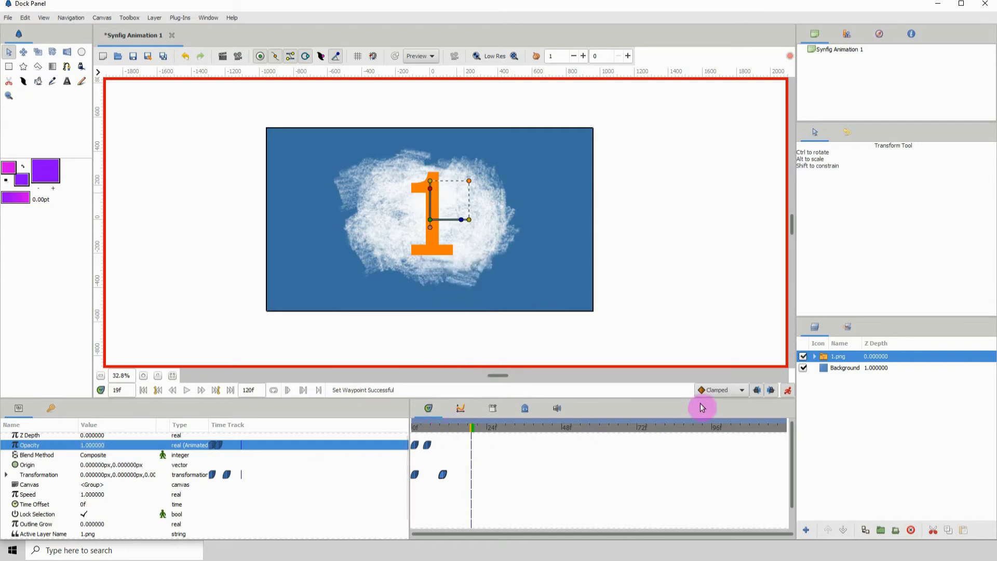
click(717, 390)
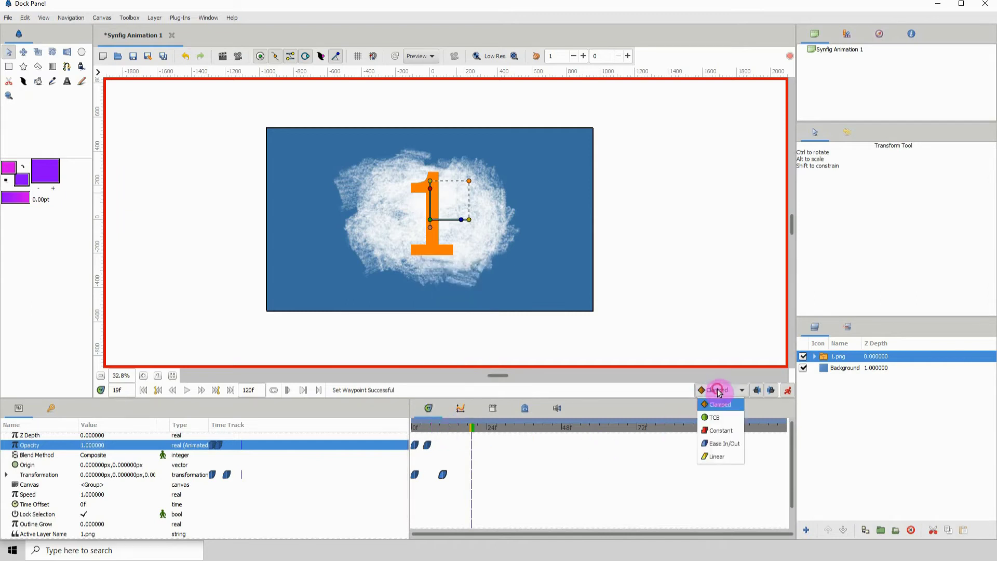
click(723, 444)
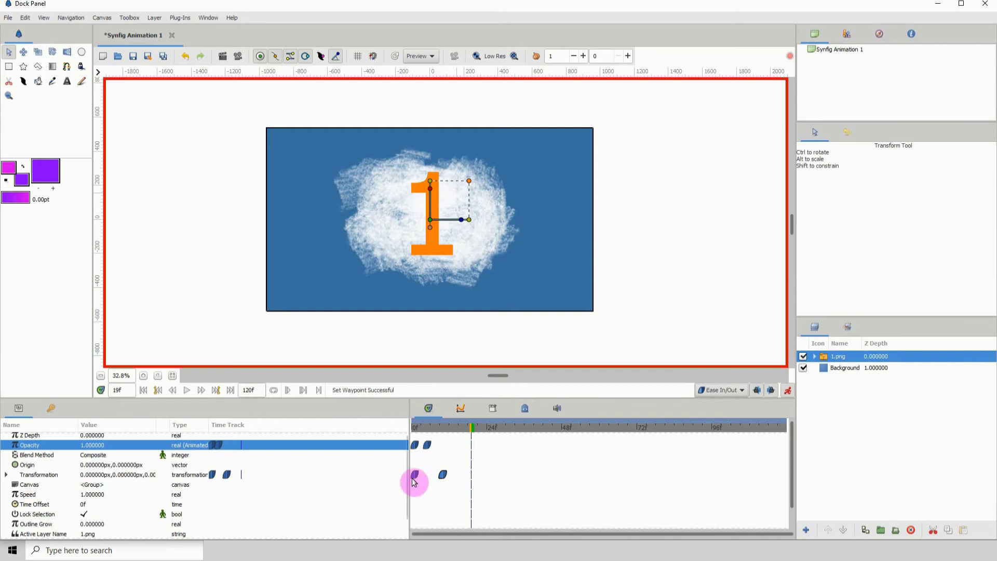
- Try to slide the image horizontally about 794 px to the right at frame 30
click(443, 429)
drag(445, 439, 505, 464)
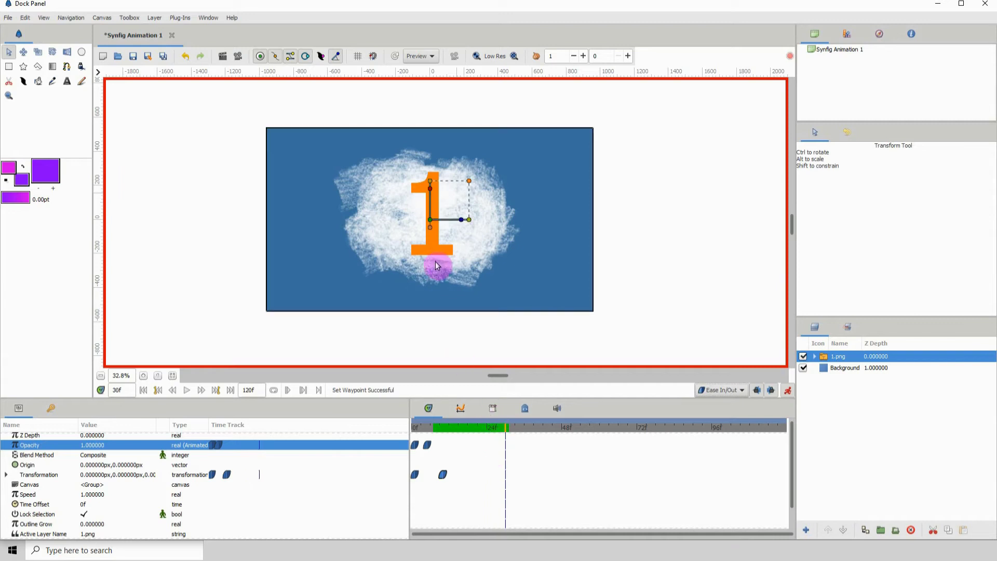
click(430, 222)
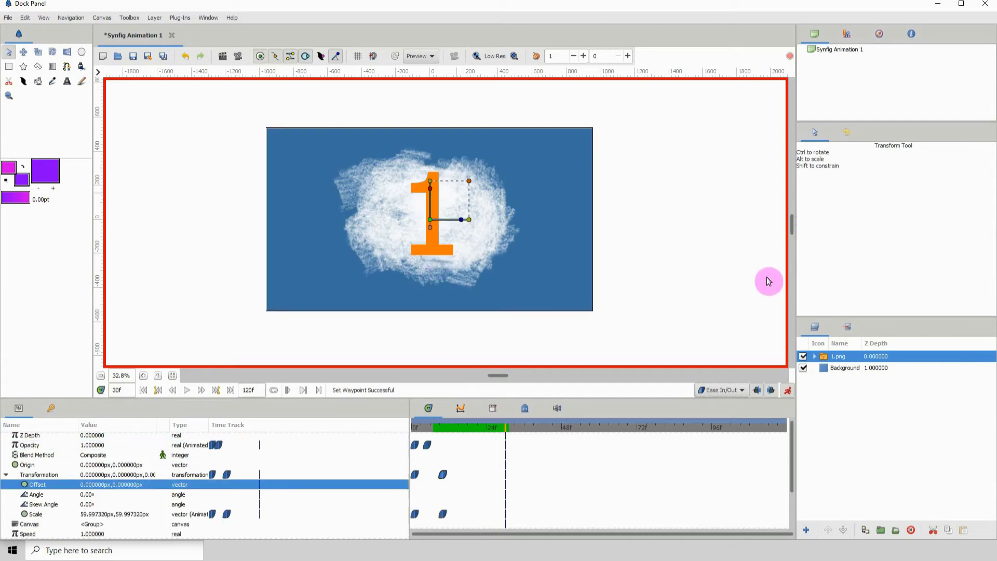
click(104, 474)
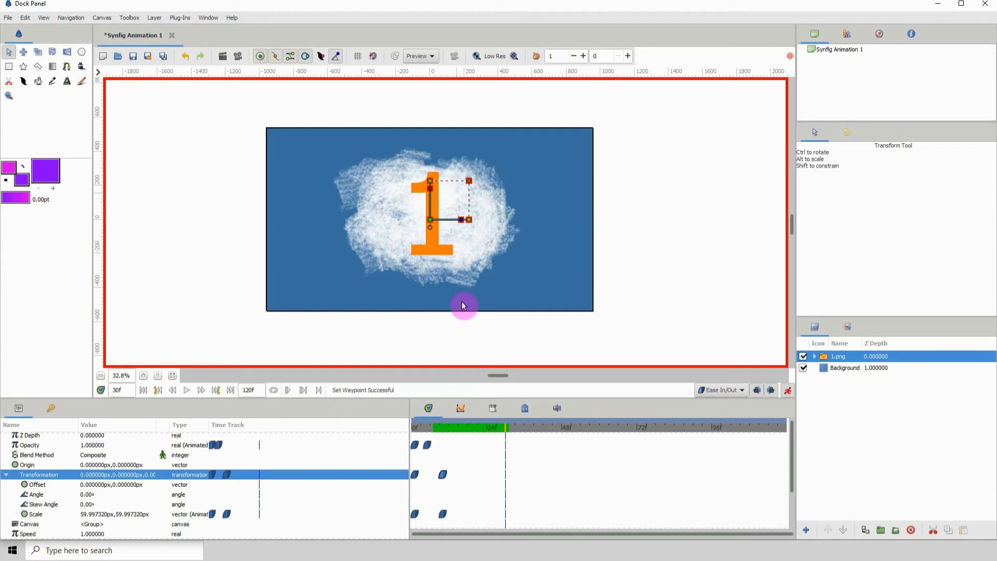
click(424, 226)
drag(425, 226, 559, 225)
drag(439, 473, 464, 432)
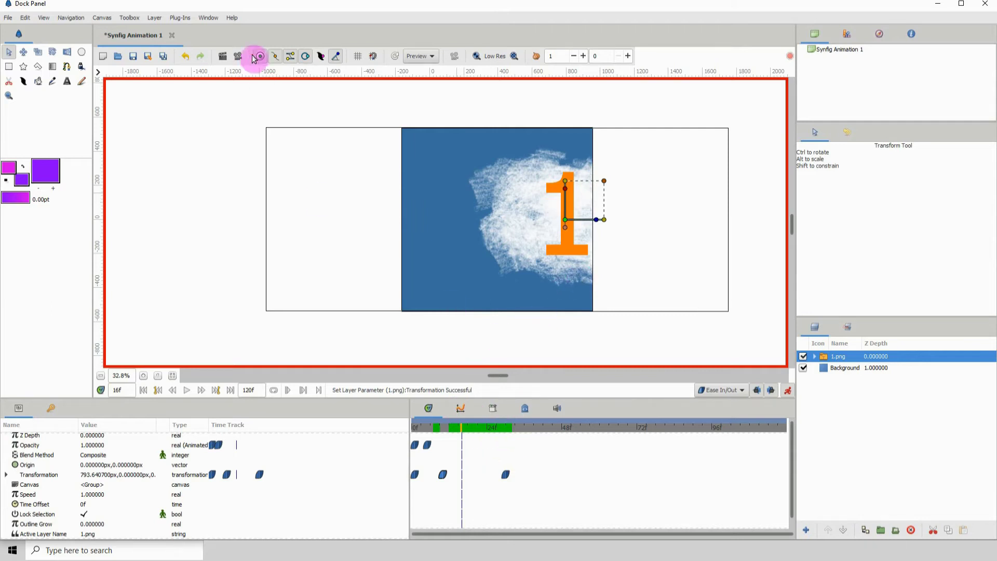
- Undo the image's slide to the right at frame 30
click(188, 57)
click(187, 58)
click(185, 58)
click(186, 57)
click(186, 57)
click(186, 58)
click(186, 57)
click(186, 57)
click(186, 58)
click(186, 57)
click(186, 57)
click(186, 57)
click(186, 57)
click(186, 57)
click(186, 57)
click(186, 58)
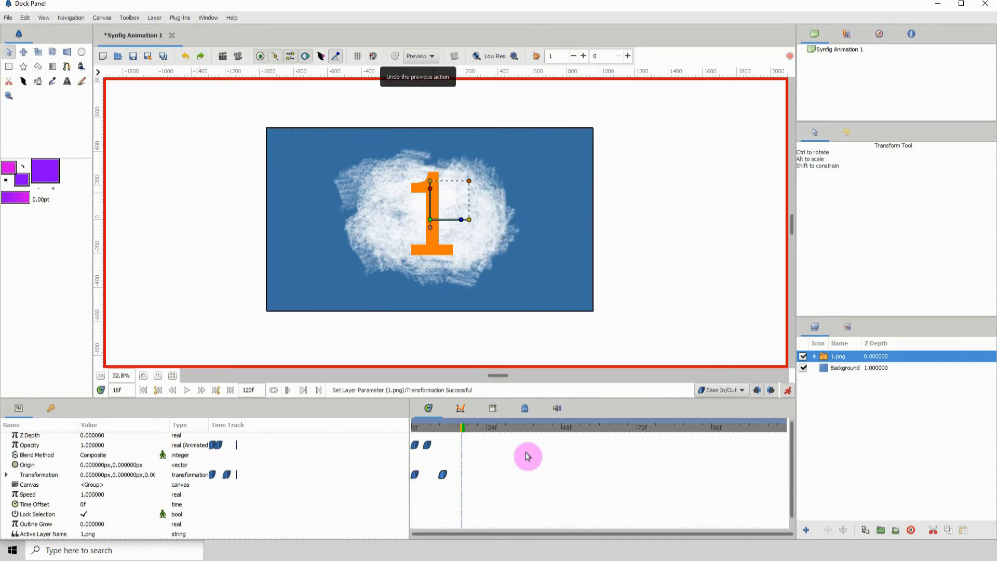
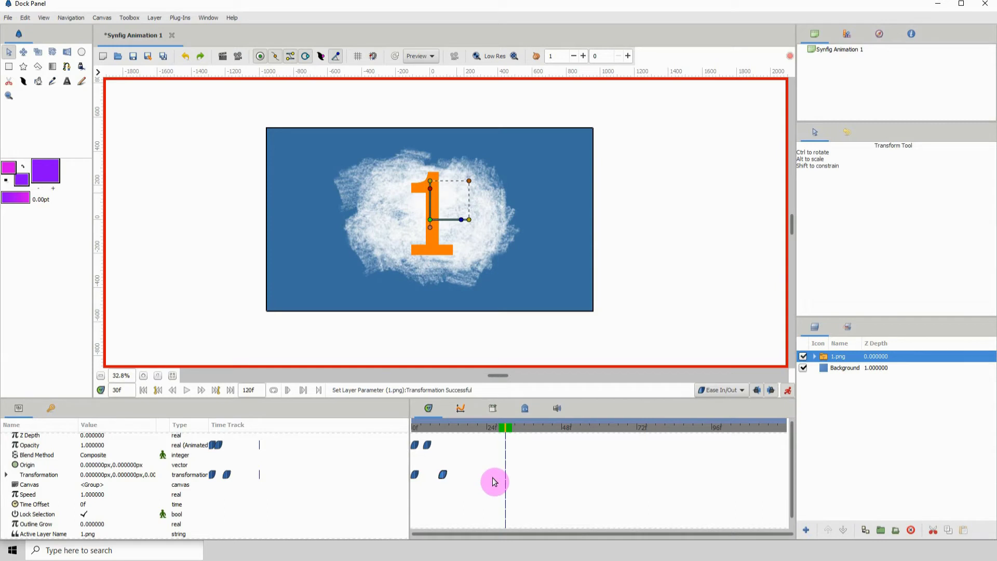
- Copy the image's second transformation waypoint to frame 30 and nudge the image left and back to key its unchanged centre position there
drag(443, 475, 509, 479)
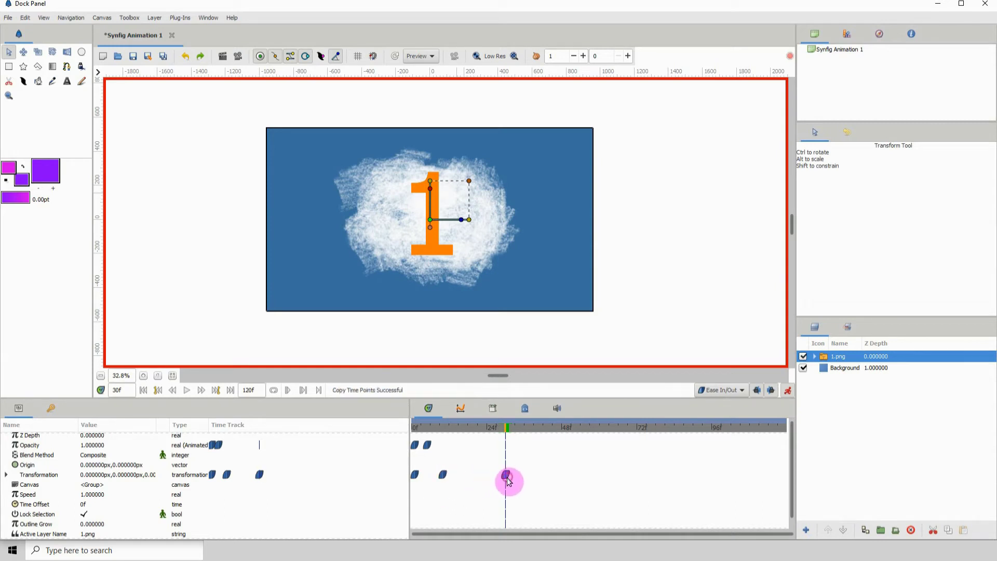
mouse_move(500, 434)
mouse_down()
mouse_move(468, 433)
mouse_move(509, 434)
mouse_move(446, 437)
mouse_move(507, 448)
mouse_up()
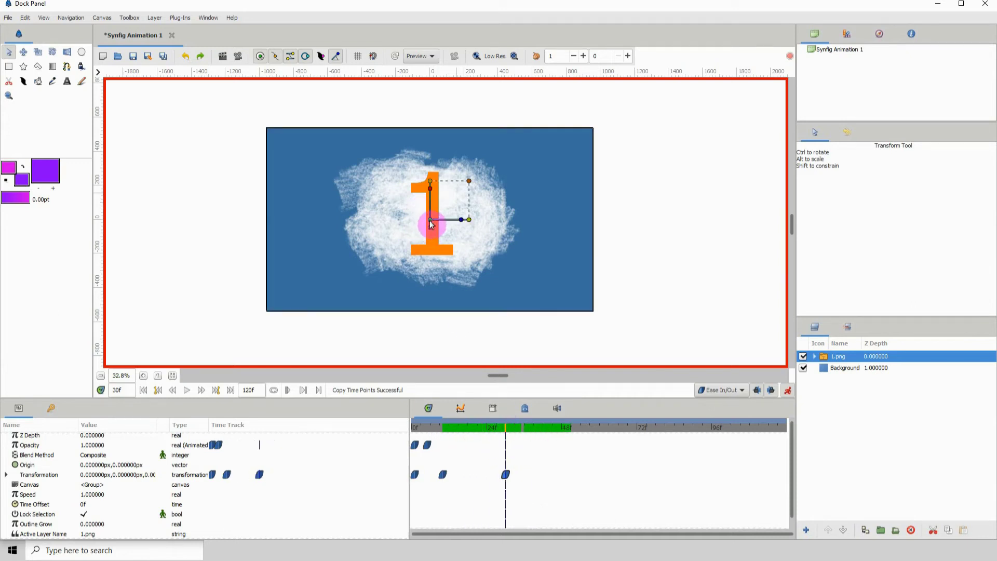
click(430, 223)
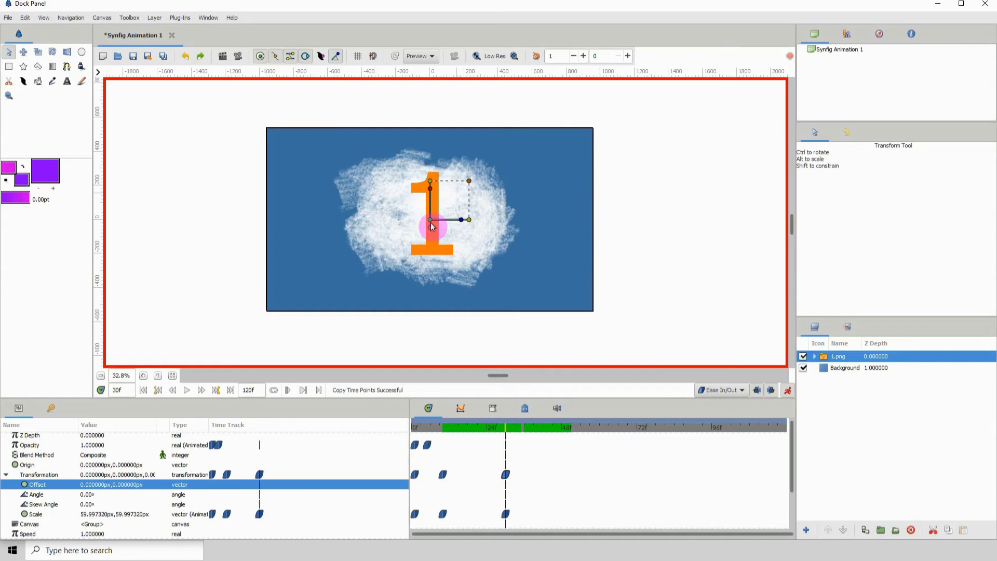
drag(432, 227, 431, 227)
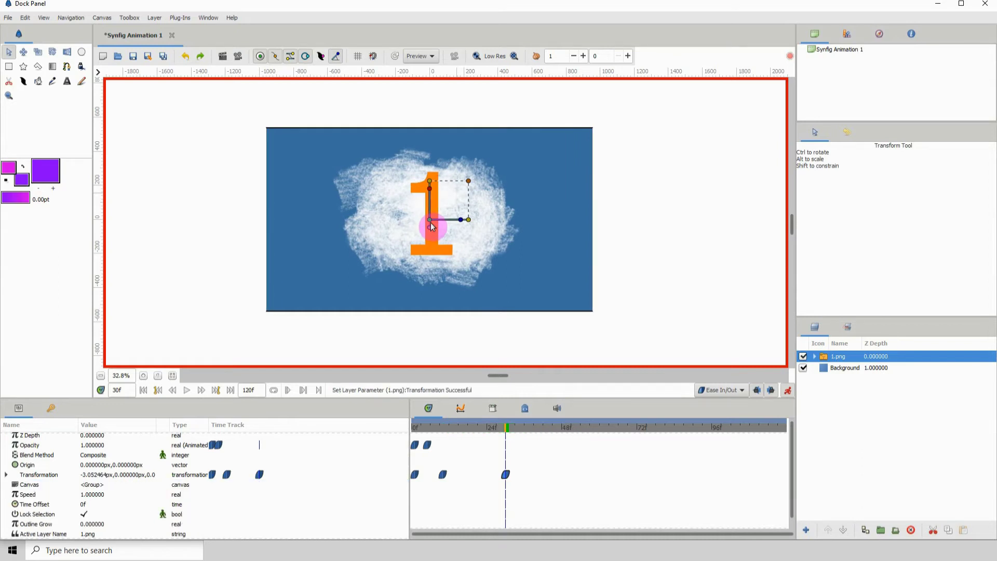
key(Left)
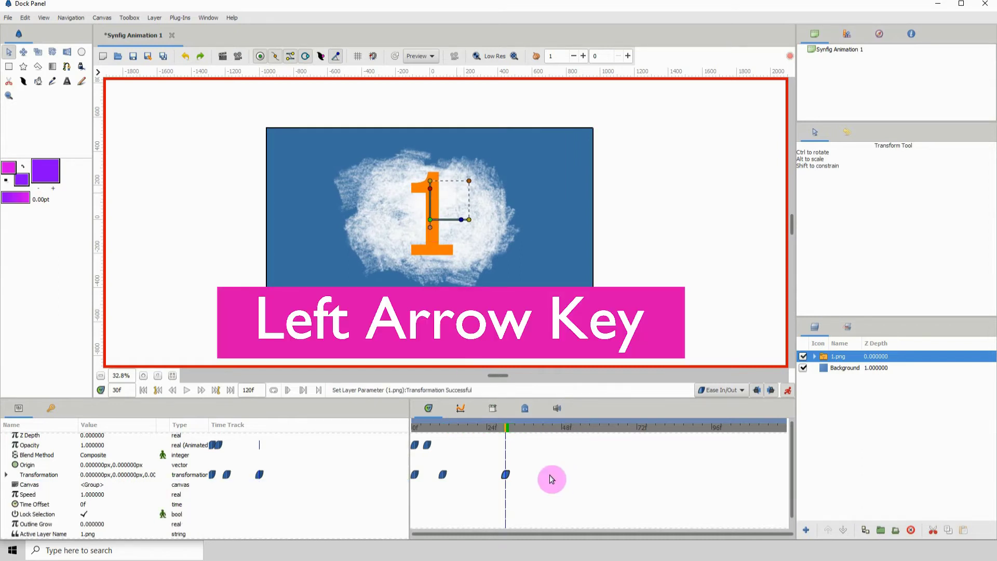
key(Right)
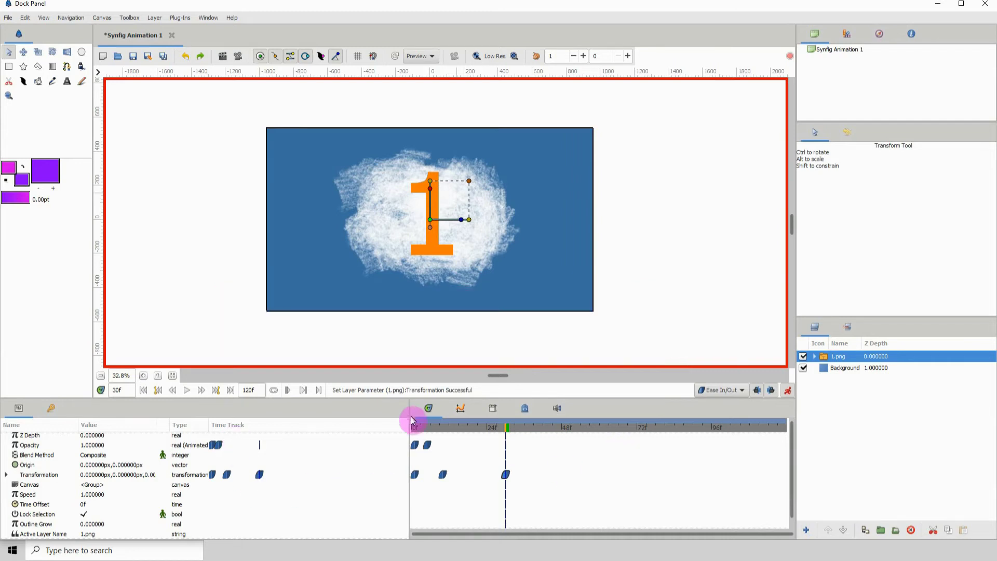
- At frame 50, slide the image horizontally about 1954 px to the right, completely off the canvas
drag(508, 429, 568, 440)
click(448, 263)
click(432, 218)
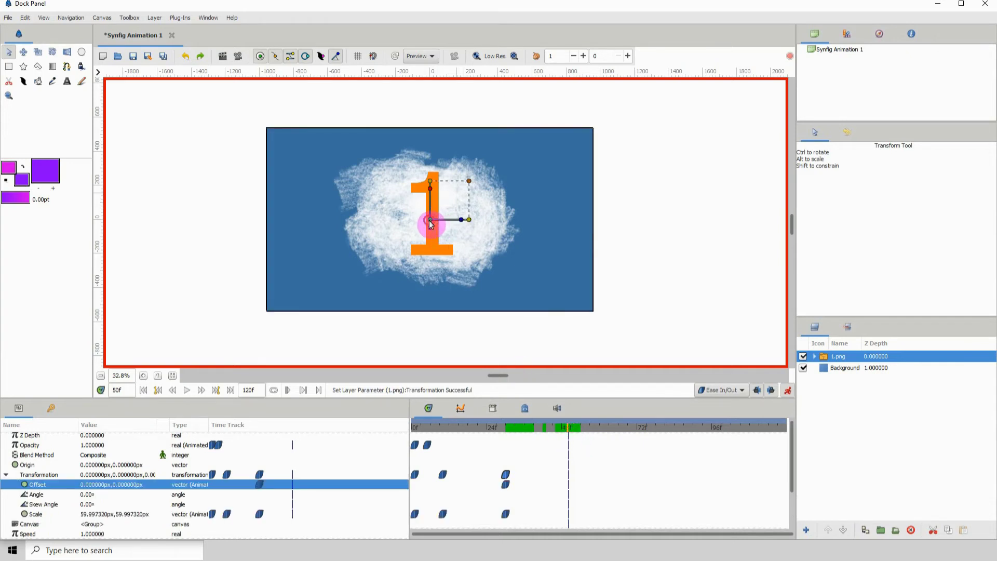
drag(430, 220, 758, 220)
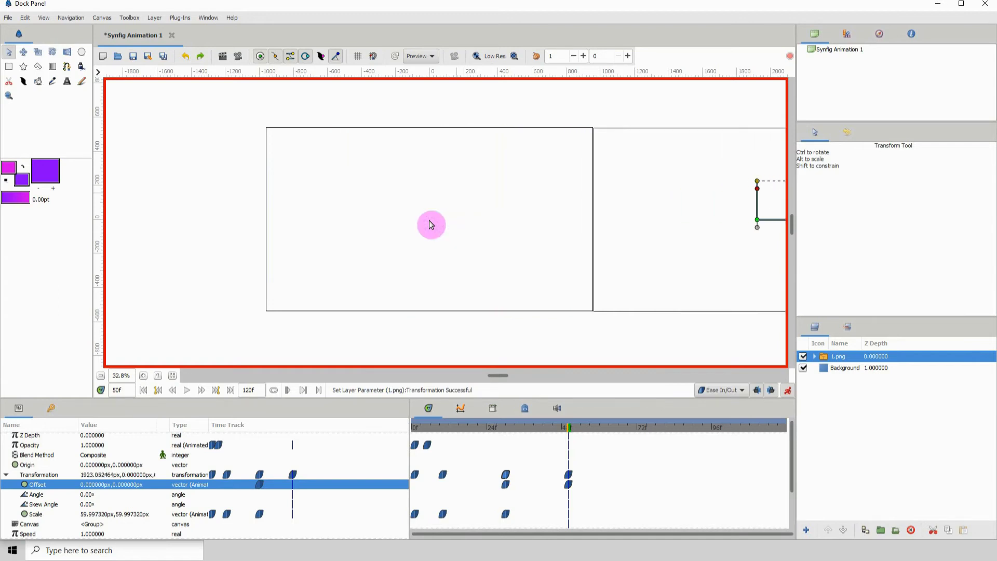
- Rewind to the first frame and play the animation twice to review the slide's entrance and exit
click(534, 428)
mouse_move(534, 431)
mouse_down()
mouse_move(490, 430)
mouse_move(568, 430)
mouse_move(382, 432)
mouse_move(361, 420)
mouse_up()
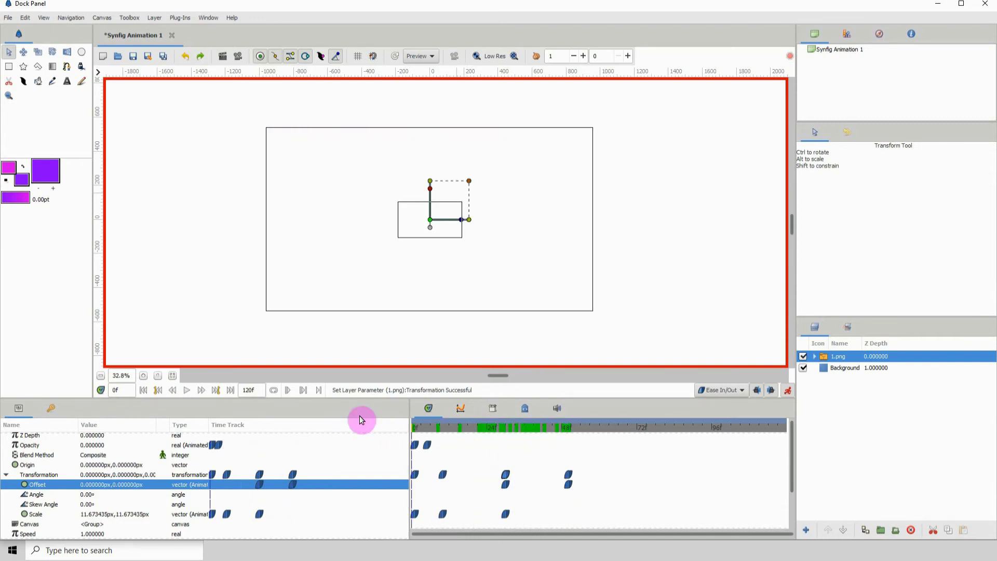
key(space)
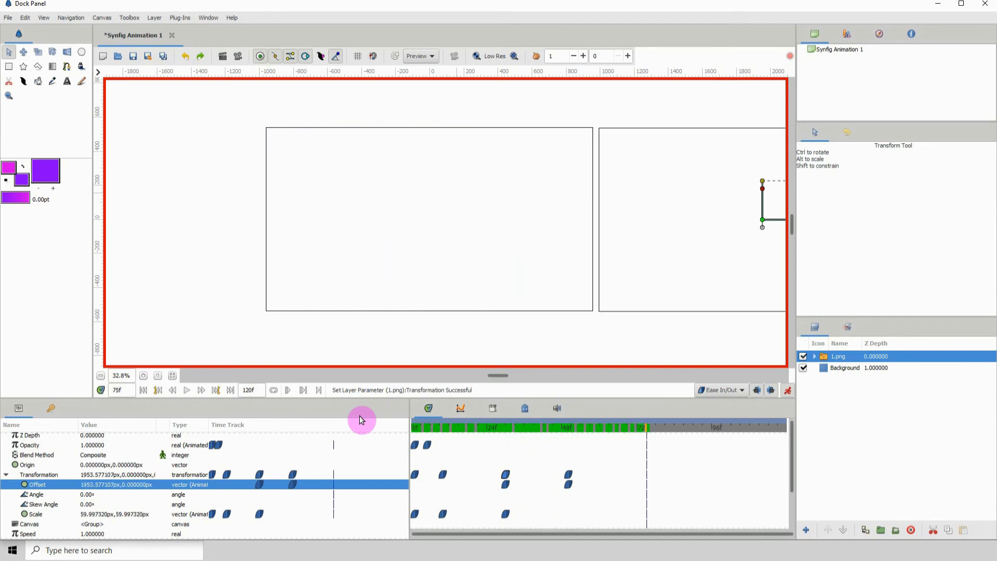
click(486, 428)
drag(509, 436, 310, 441)
key(space)
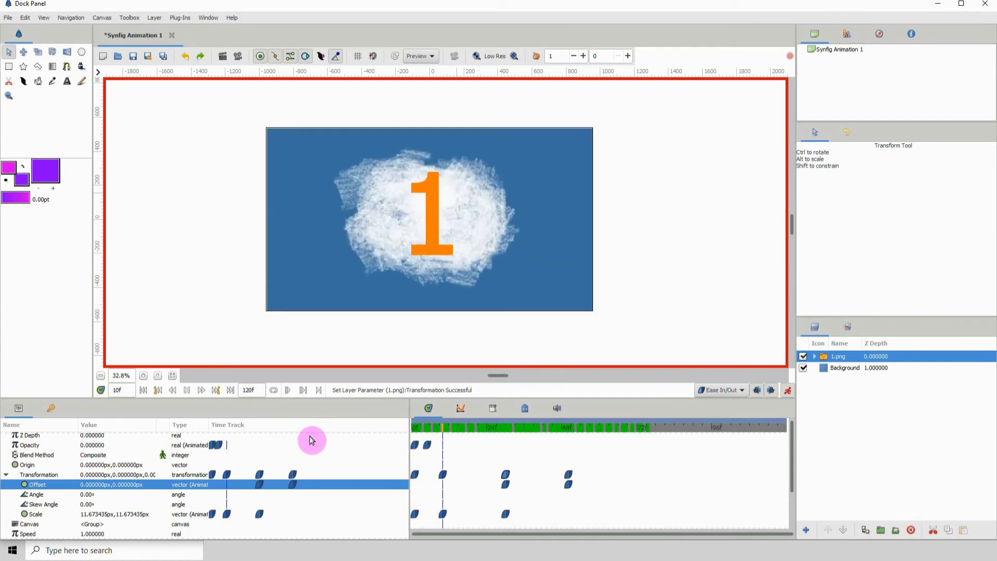
key(space)
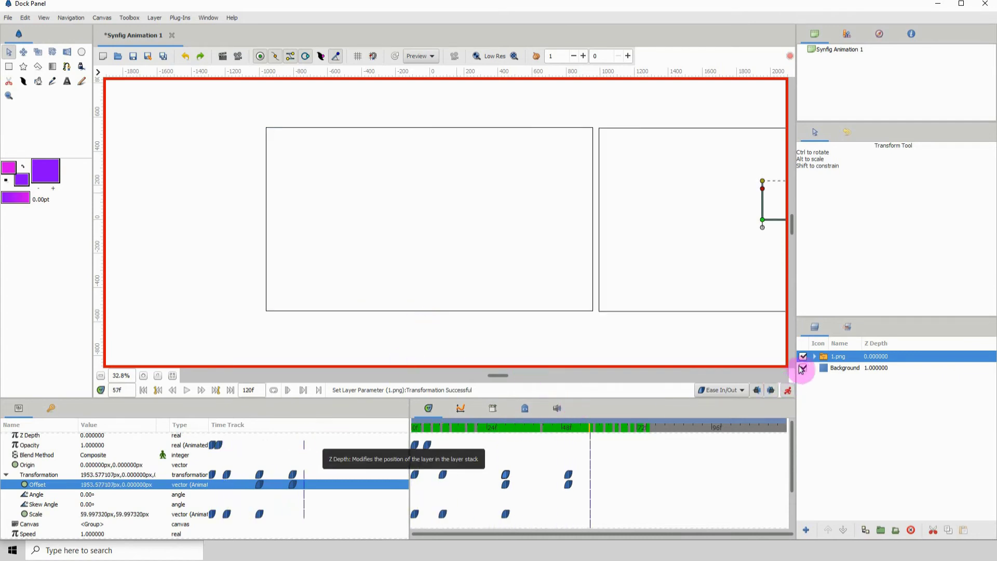
- Move to frame 41 of the slide-out and check the remaining images in the slide_images folder
click(505, 429)
drag(506, 432, 550, 427)
click(845, 371)
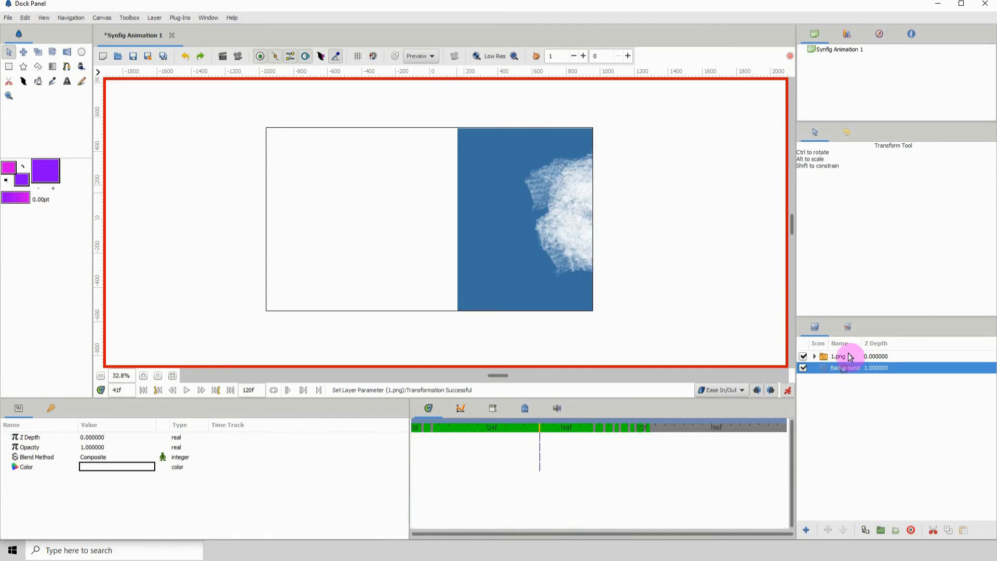
click(838, 357)
click(421, 535)
key(alt+Tab)
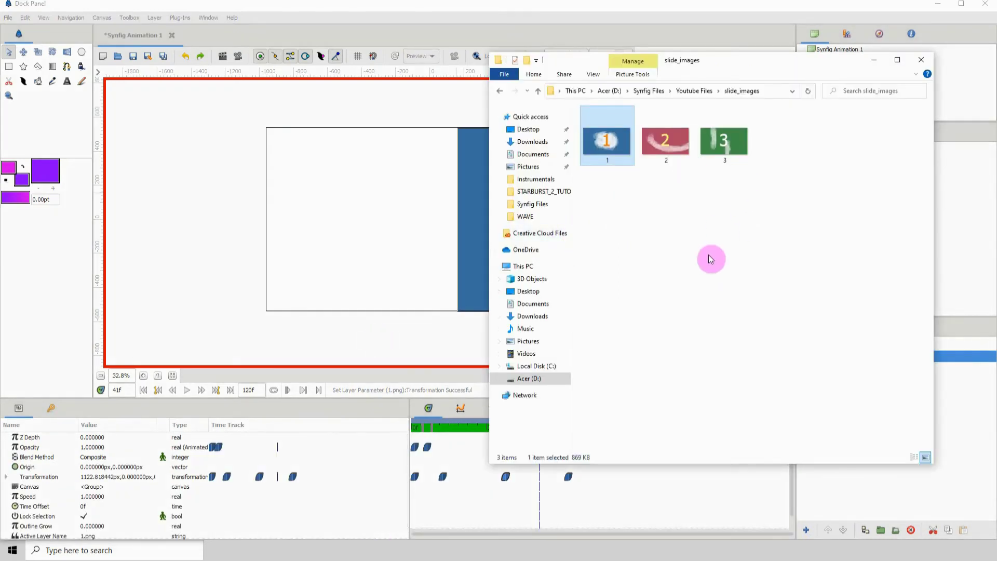
click(874, 59)
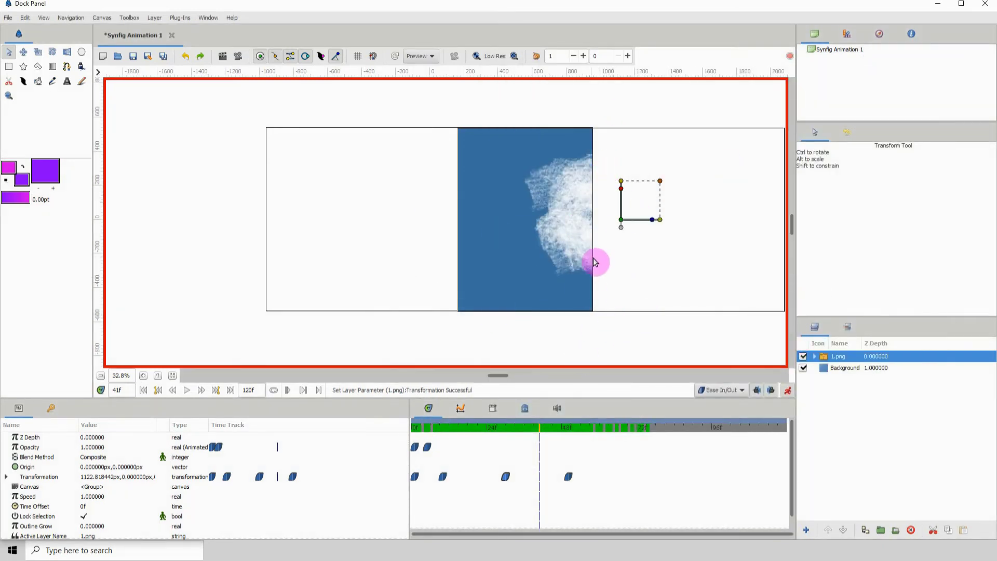
- Duplicate the animated 1.png layer group twice so that there is one group for each slide
click(844, 367)
click(845, 355)
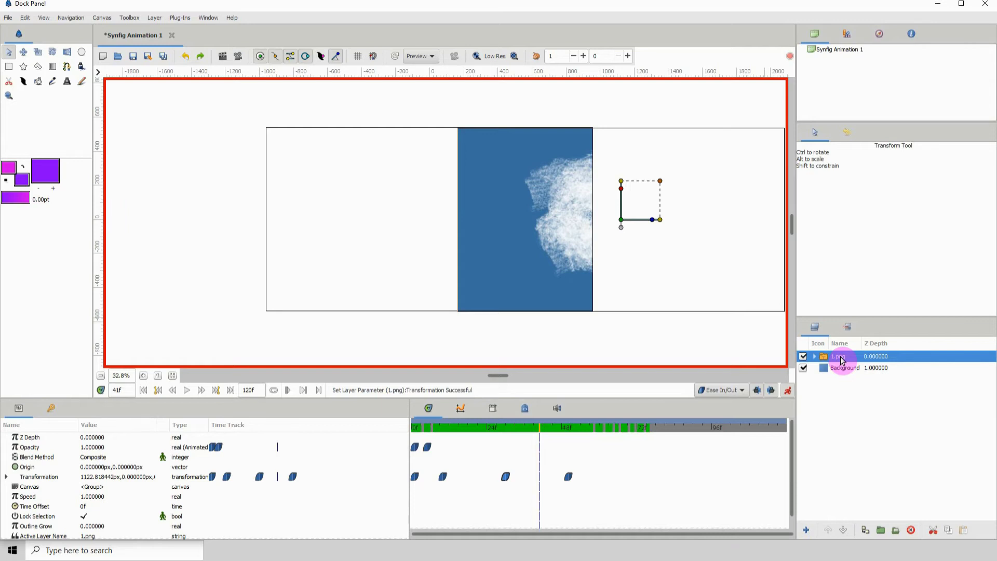
key(ctrl+d)
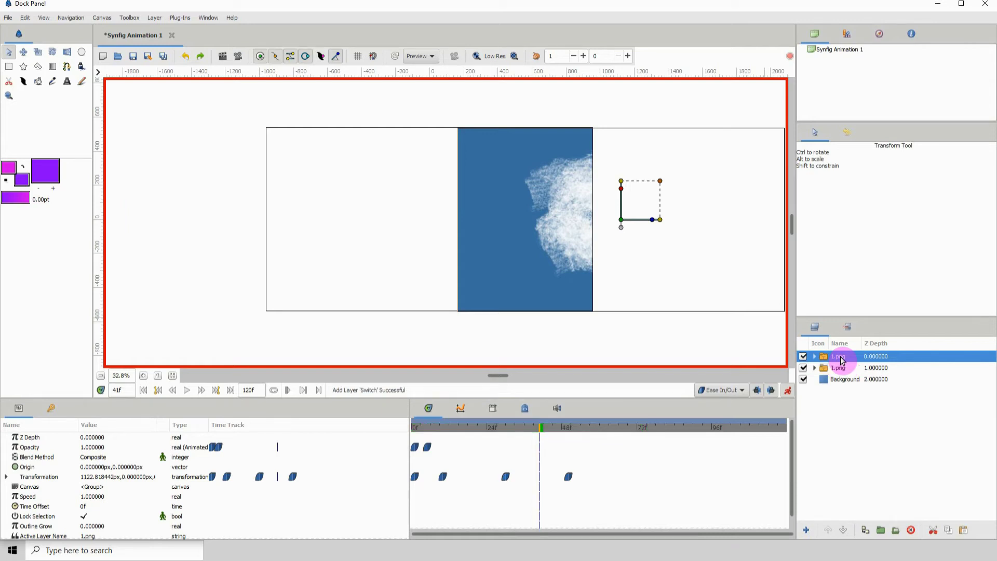
key(ctrl+d)
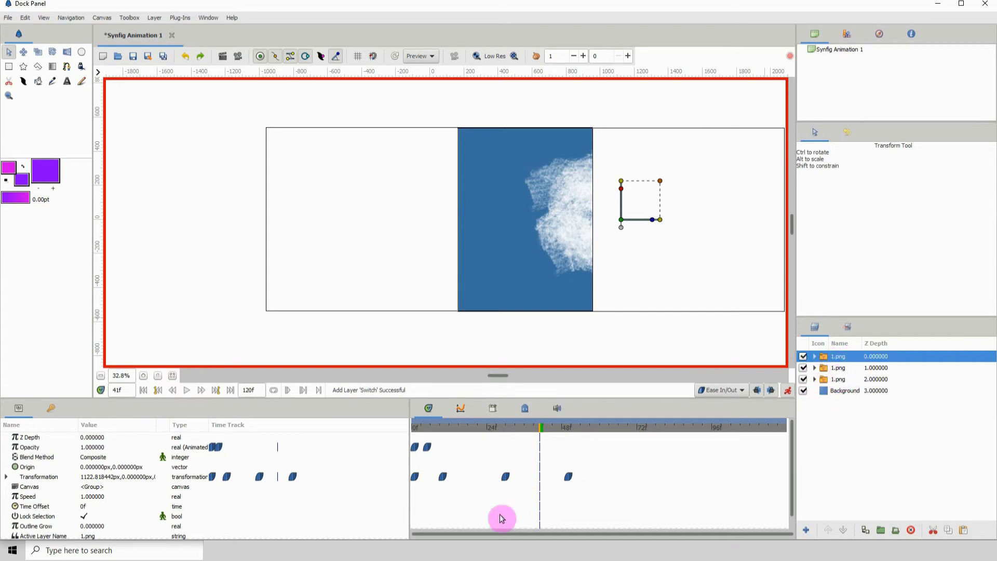
- Rename the three 1.png layer groups as 3, 2 and 1, in order from the front of the stack to the back
key(alt+Tab)
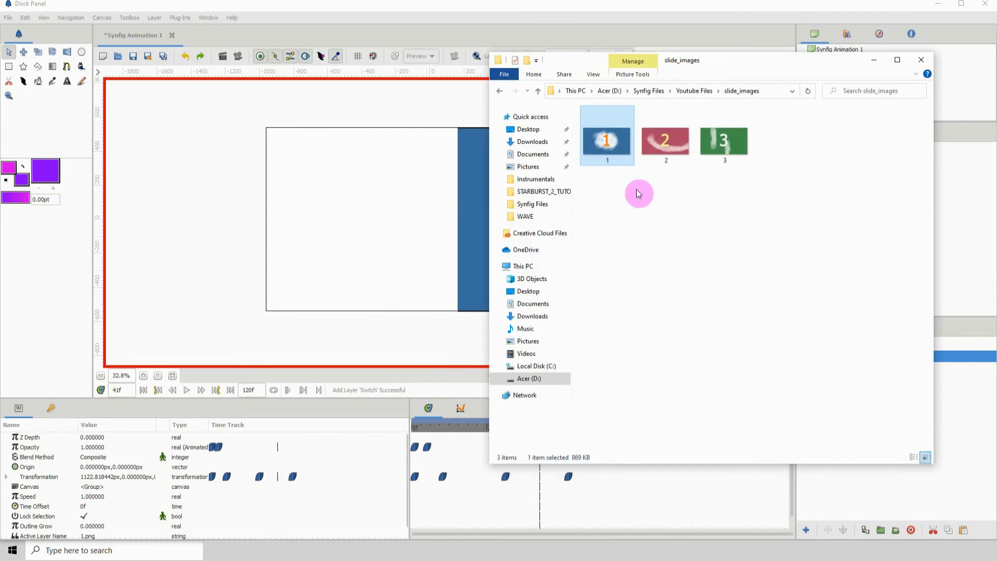
click(878, 62)
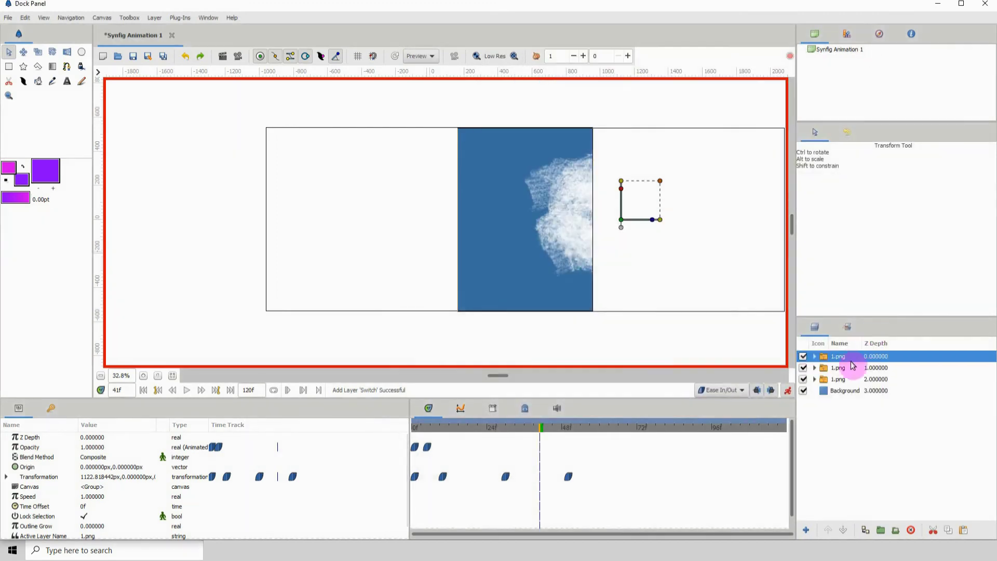
double_click(835, 369)
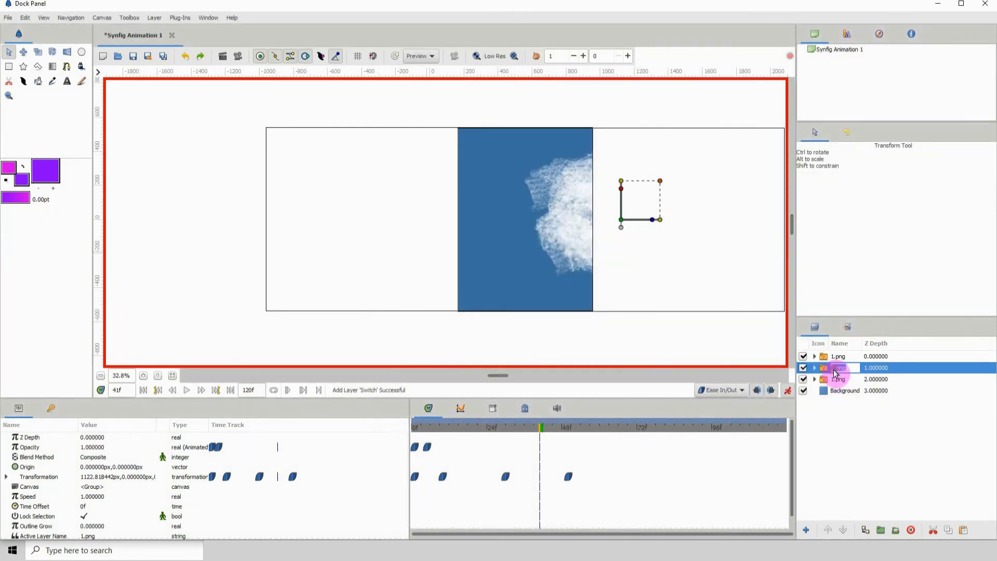
key(Return)
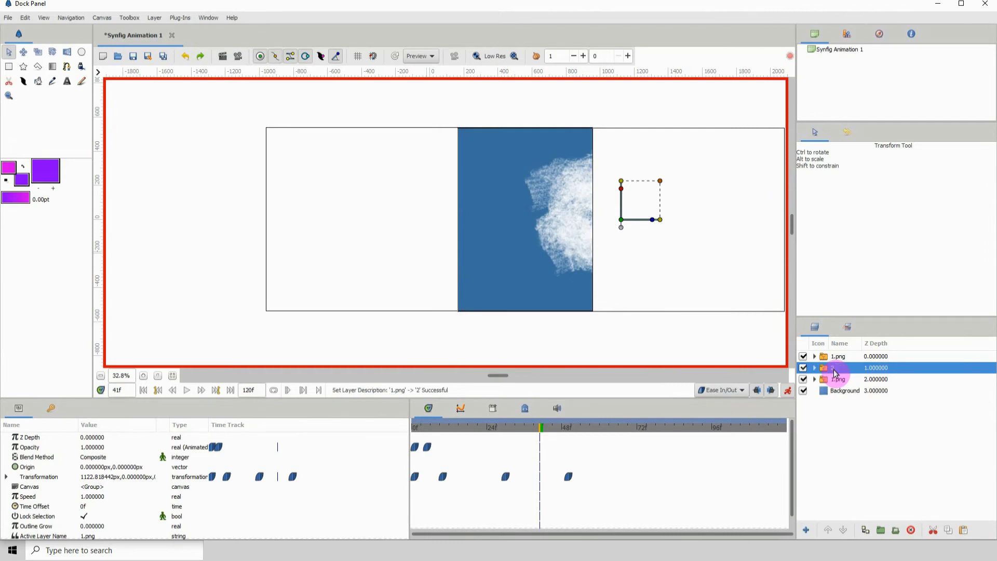
double_click(837, 357)
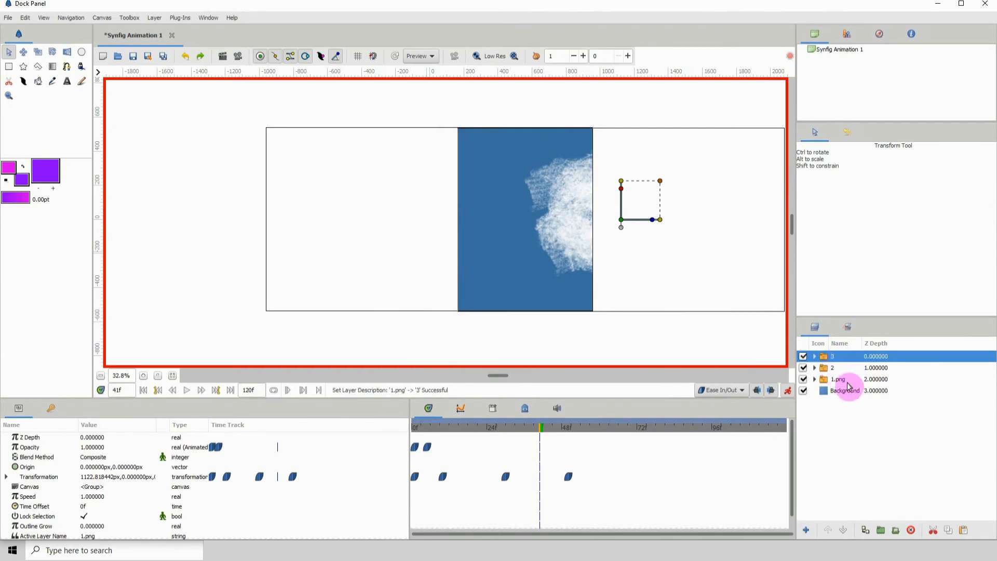
double_click(840, 383)
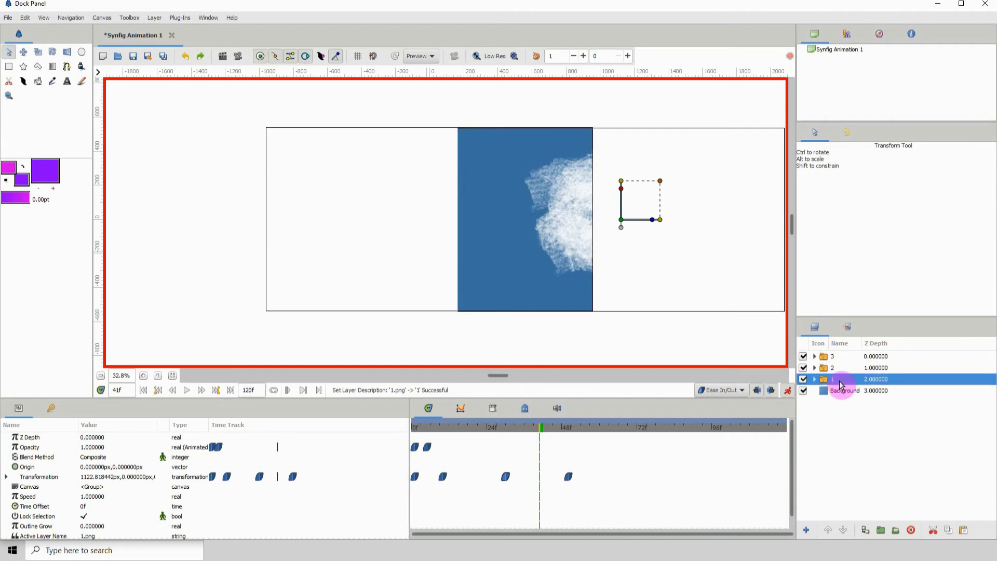
- Compare the layer groups 2 and 3 with the matching images in the slide_images folder
click(844, 370)
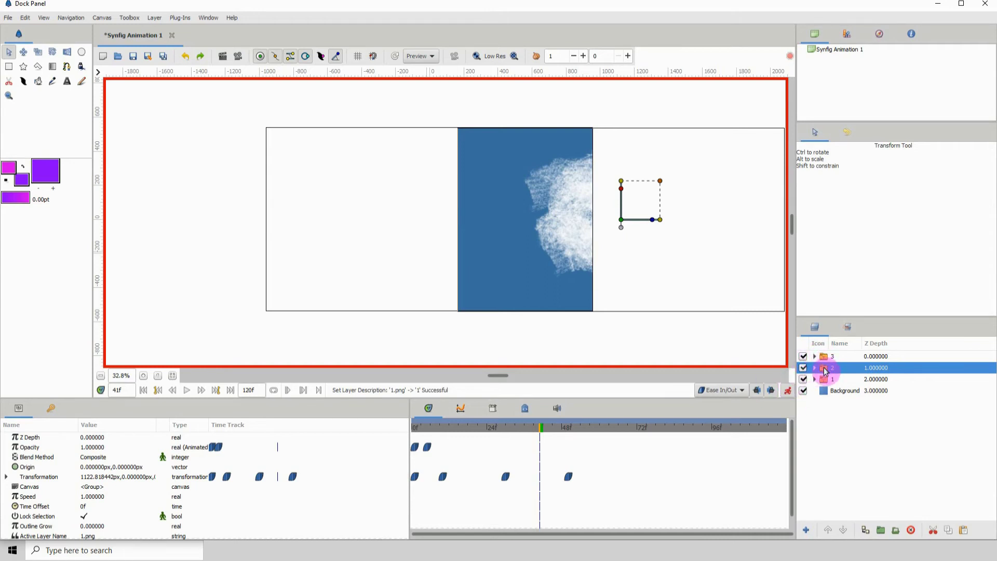
click(826, 356)
click(826, 368)
click(325, 551)
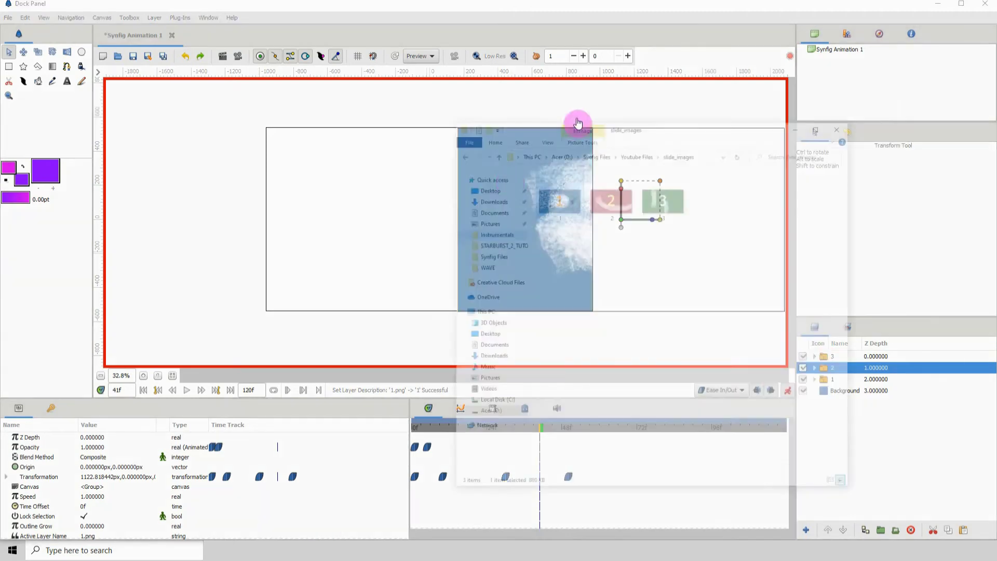
click(658, 138)
click(725, 146)
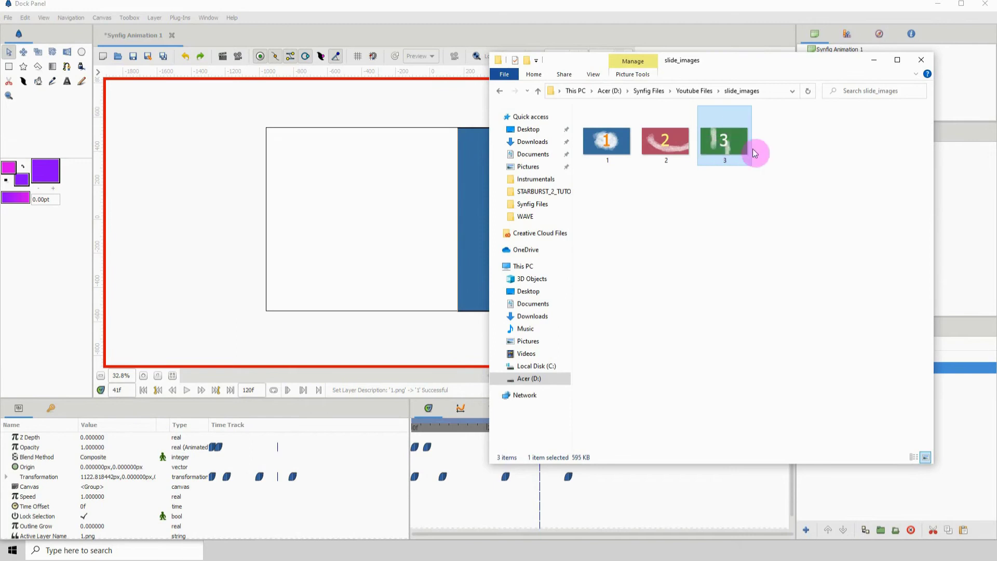
click(874, 60)
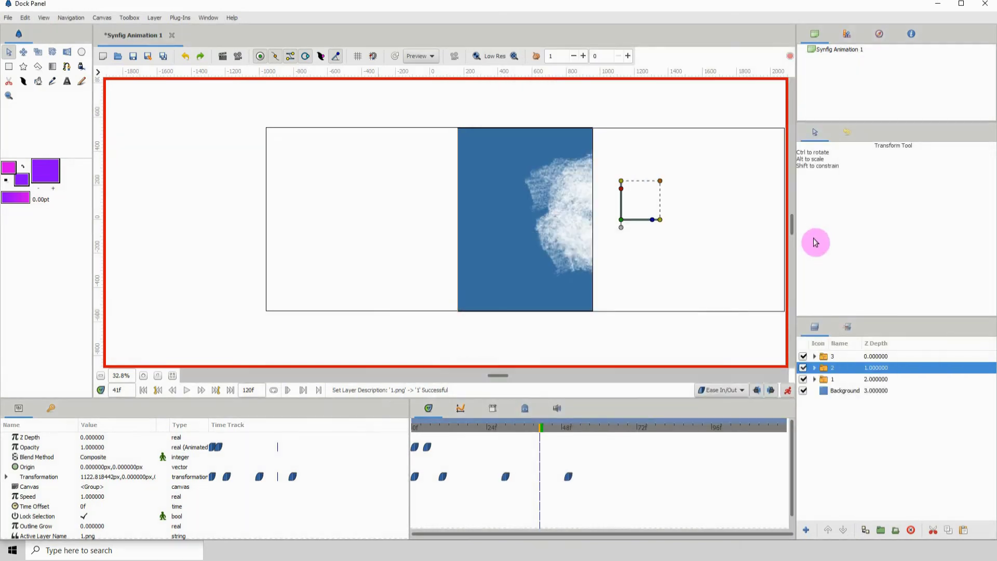
- Inside layer group 2, replace the image layer's file with 2.png from the slide_images folder
double_click(843, 370)
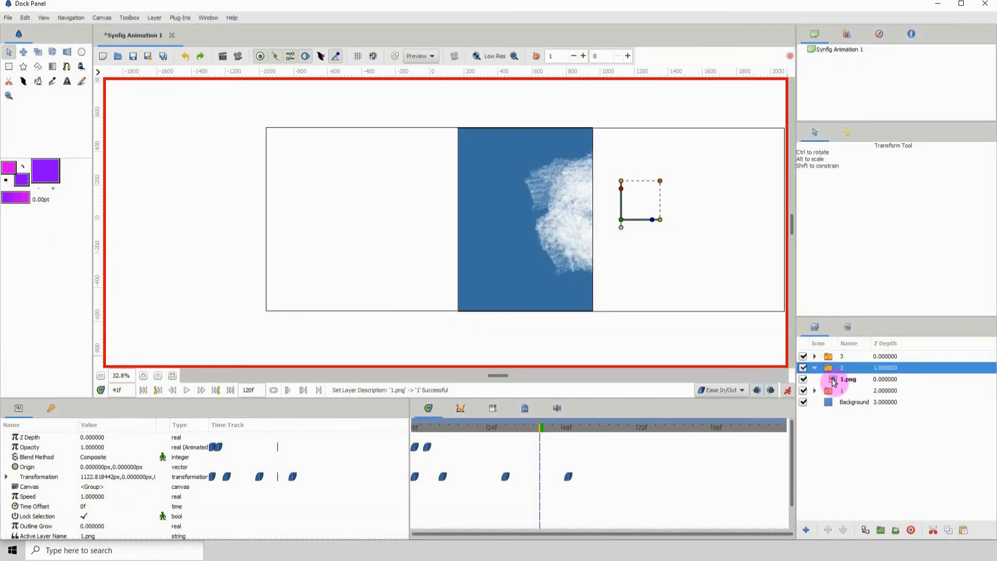
click(834, 383)
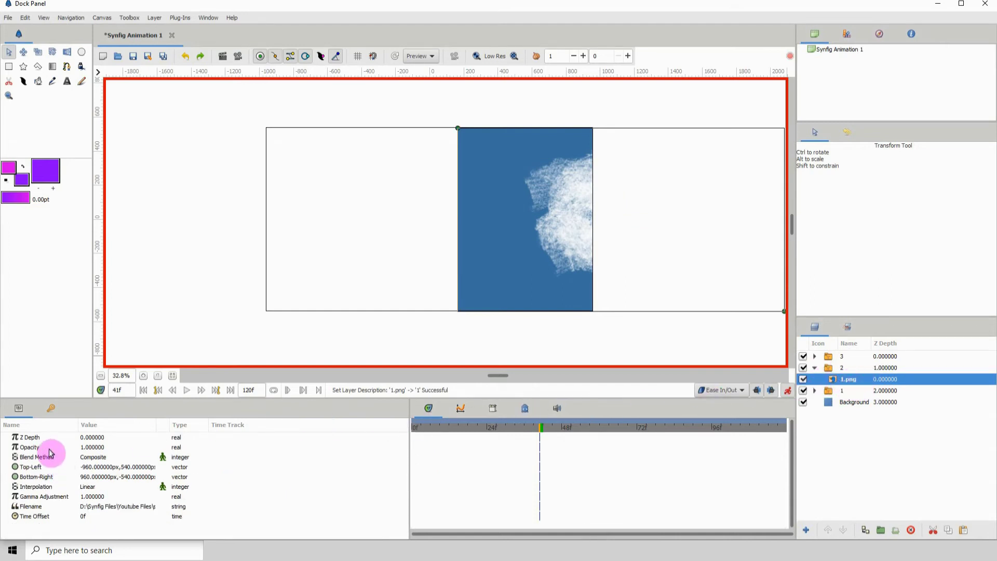
click(35, 509)
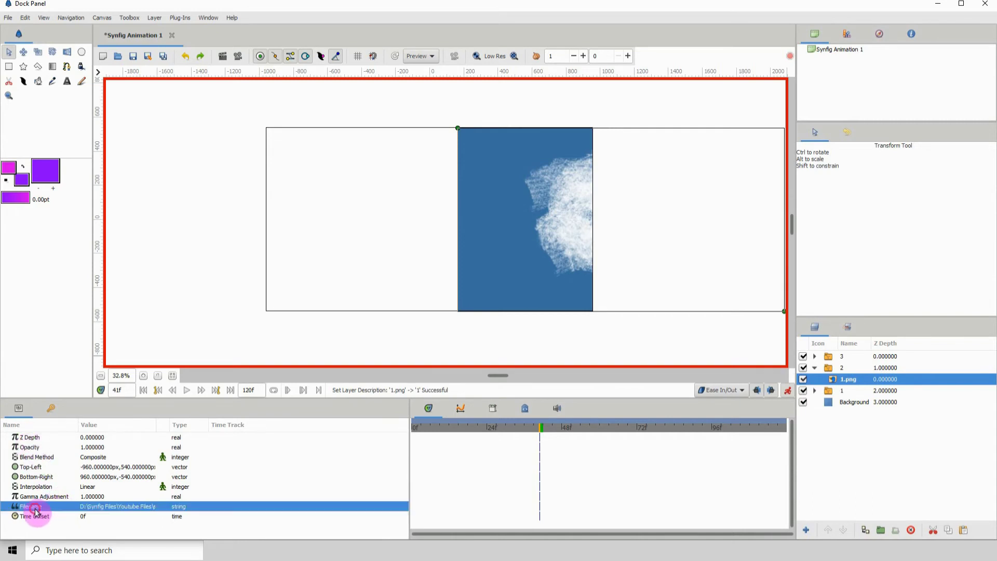
click(86, 509)
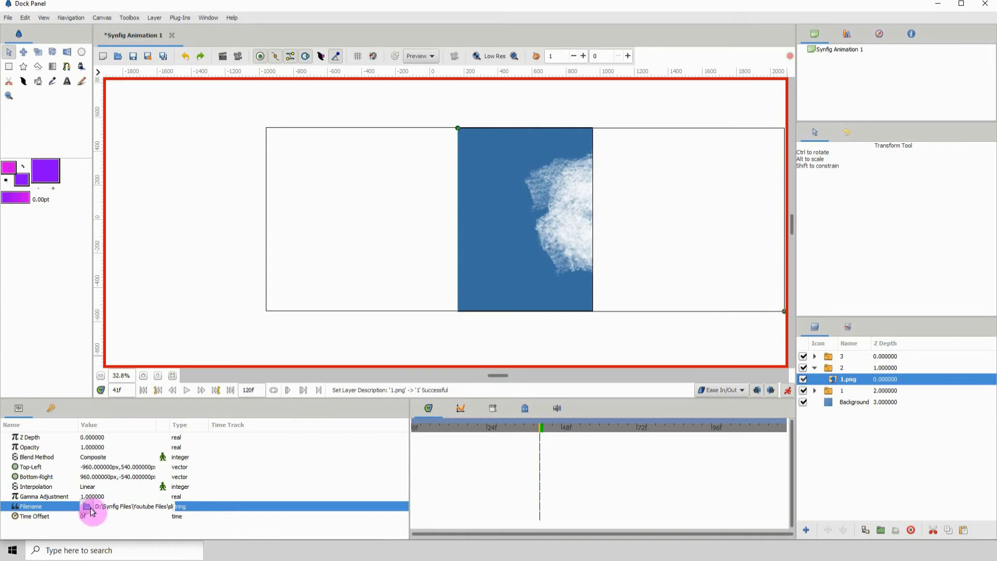
click(87, 507)
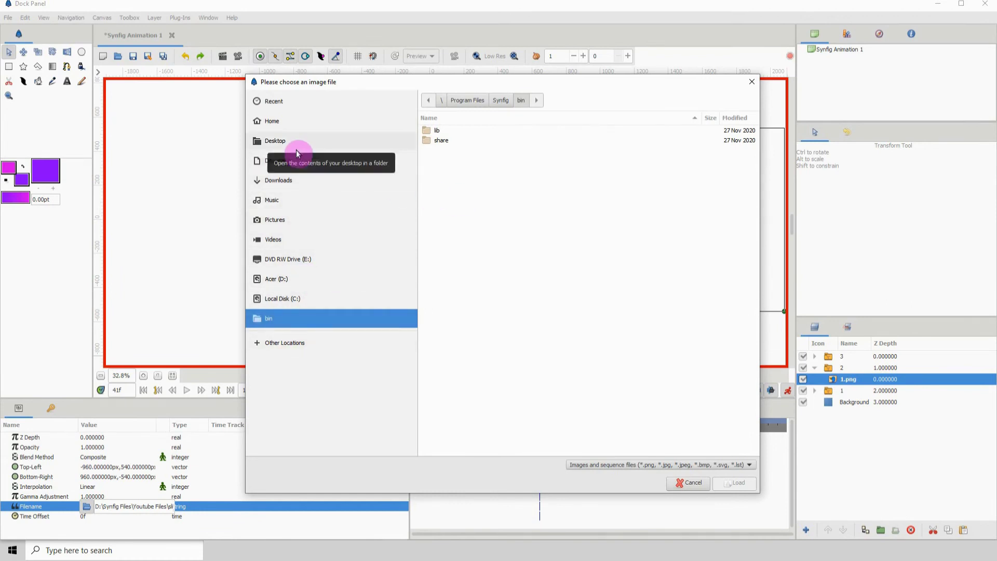
double_click(452, 131)
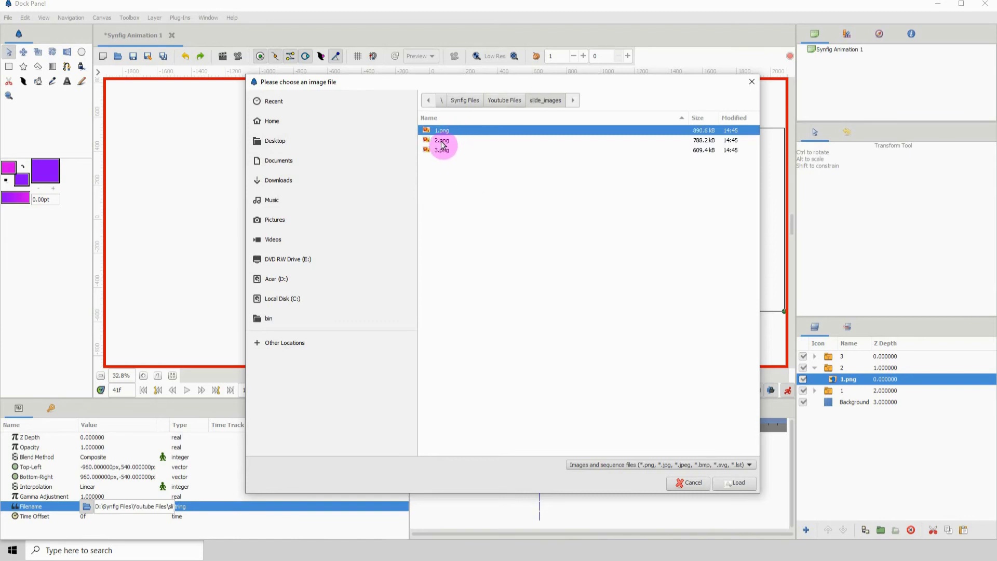
click(735, 483)
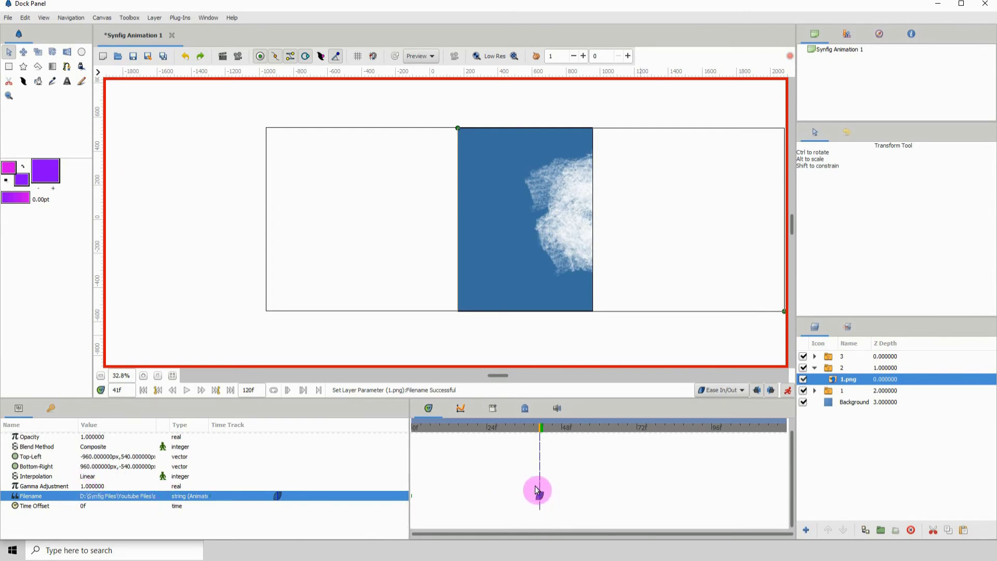
- Delete the Filename waypoint of group 2's image layer, and hide groups 3 and 1 to view slide 2 alone at frame 29
alt+click(537, 494)
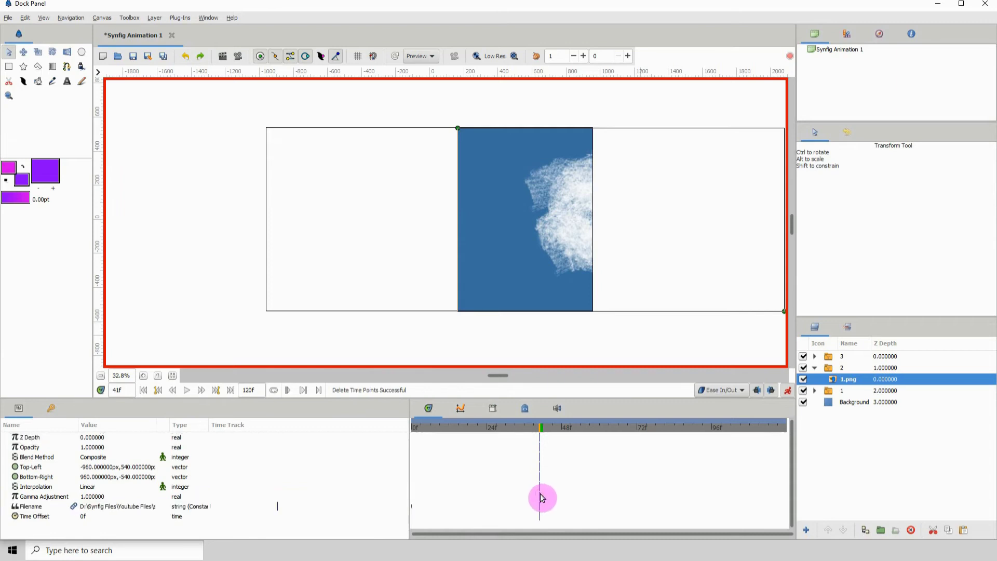
click(804, 391)
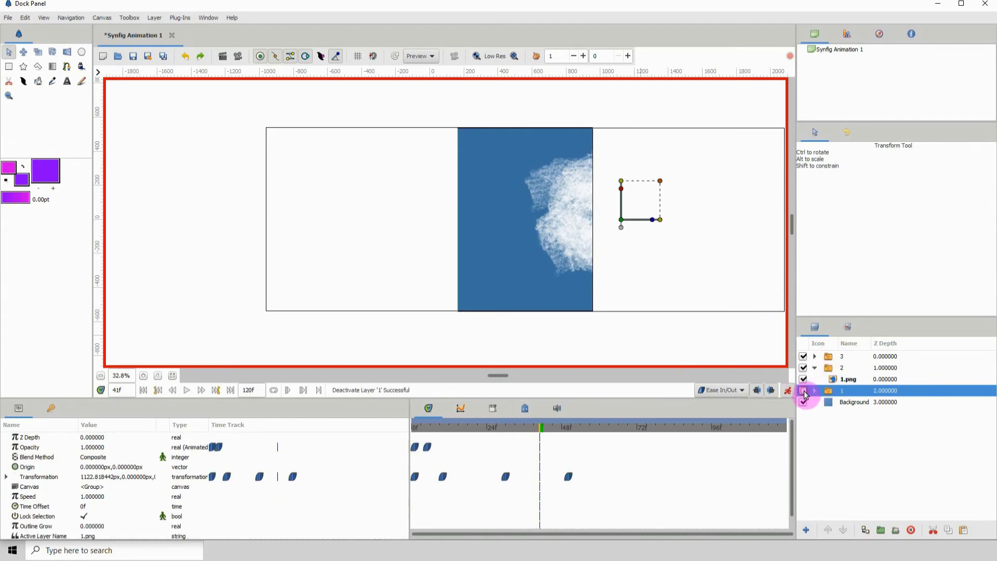
click(804, 356)
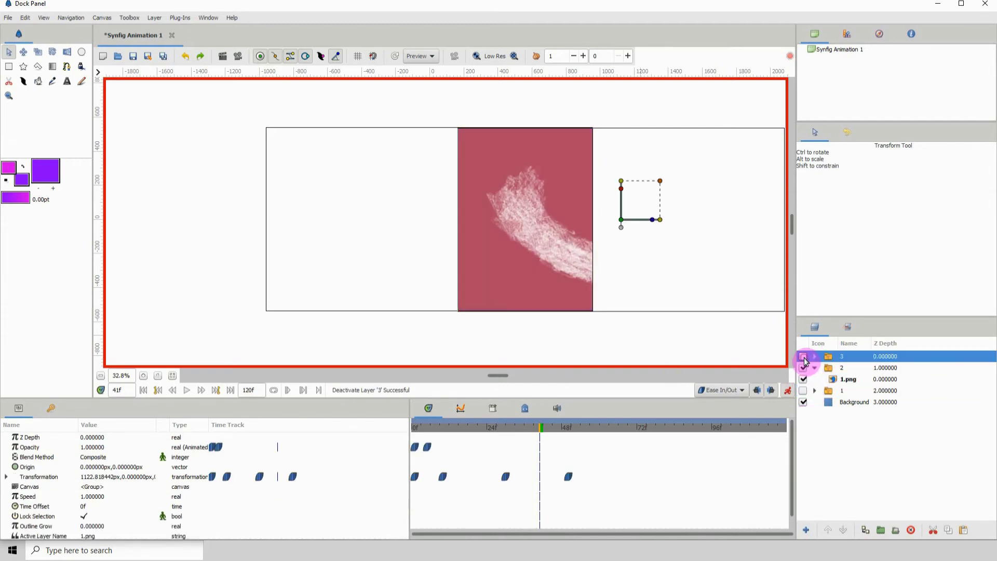
click(841, 369)
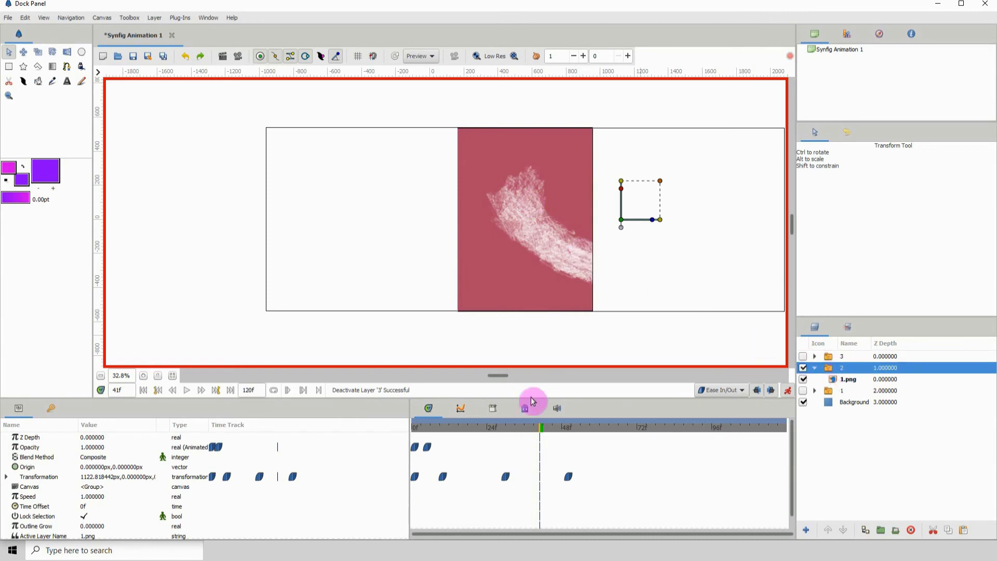
drag(526, 430, 502, 429)
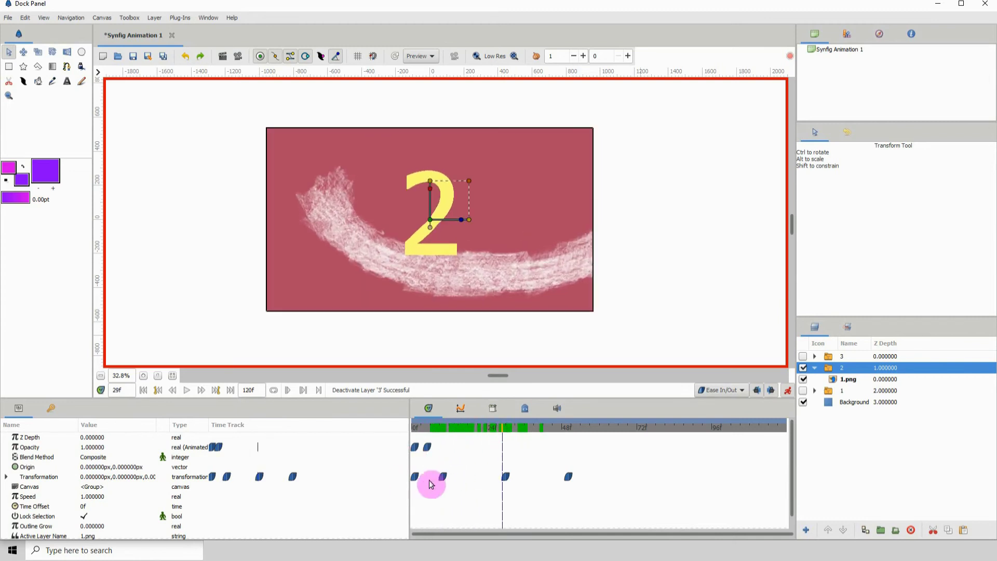
click(833, 392)
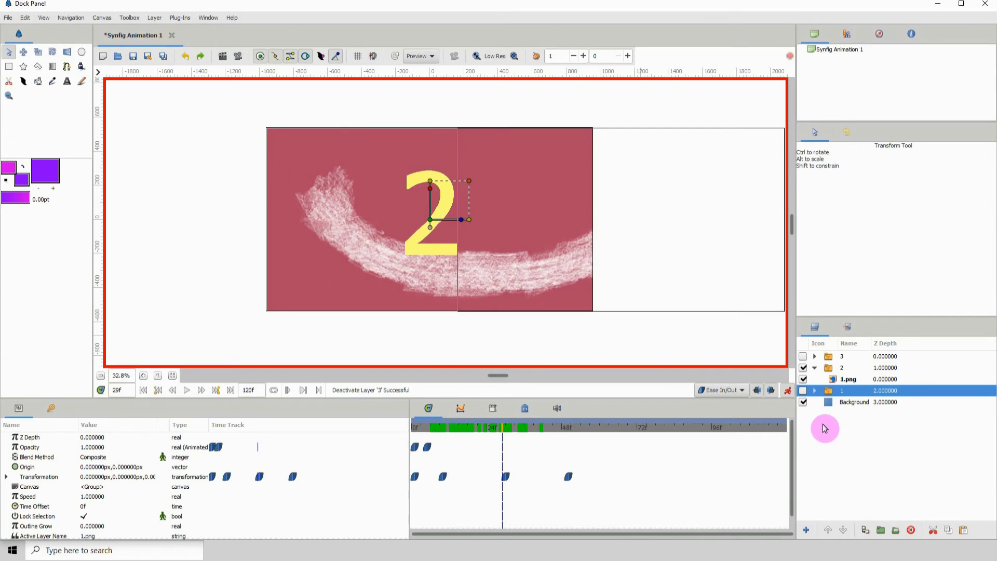
click(831, 367)
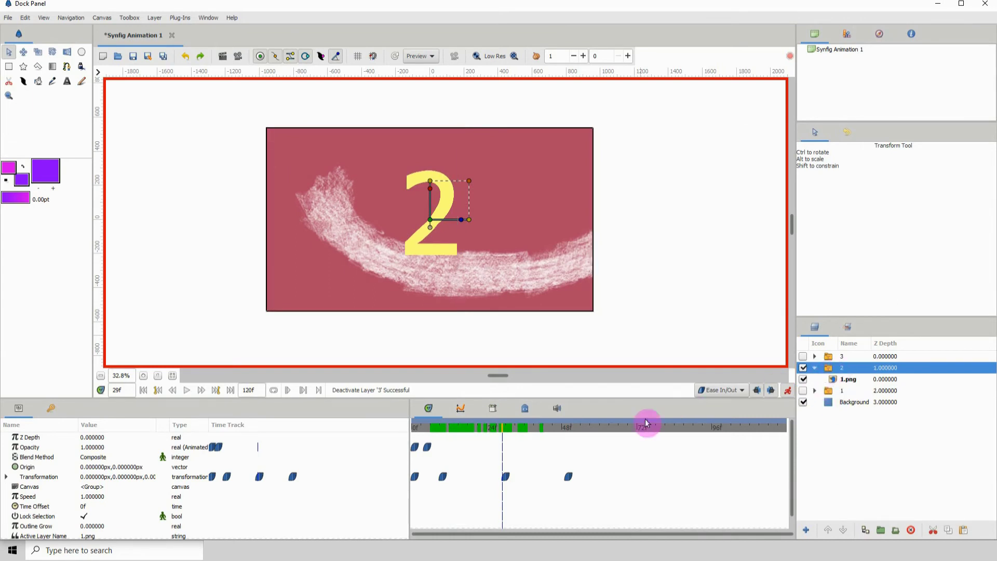
- Hide group 2, show group 1, and move the time cursor to frame 40, partway through slide 1's slide-out
click(803, 369)
click(805, 392)
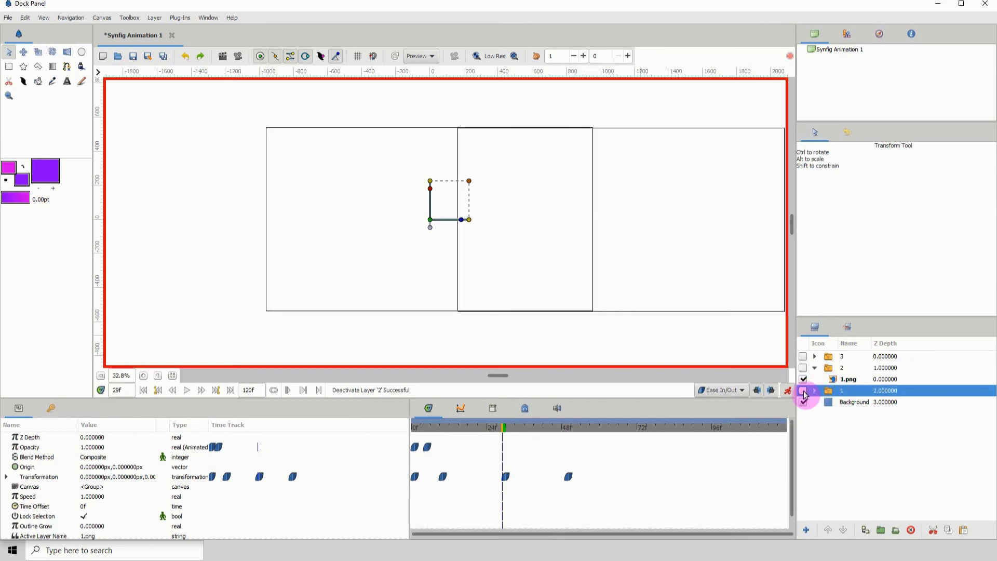
click(803, 391)
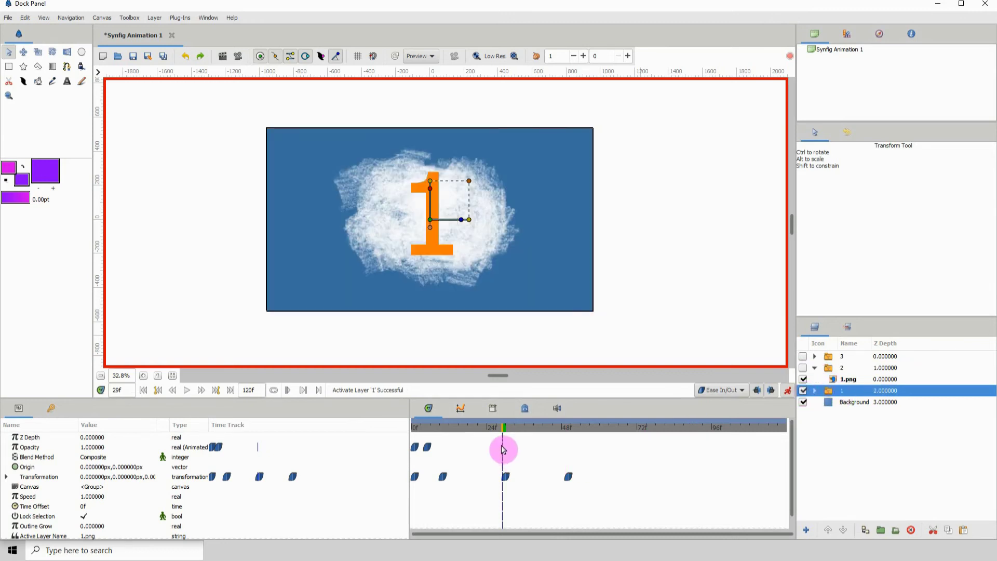
drag(502, 430, 536, 439)
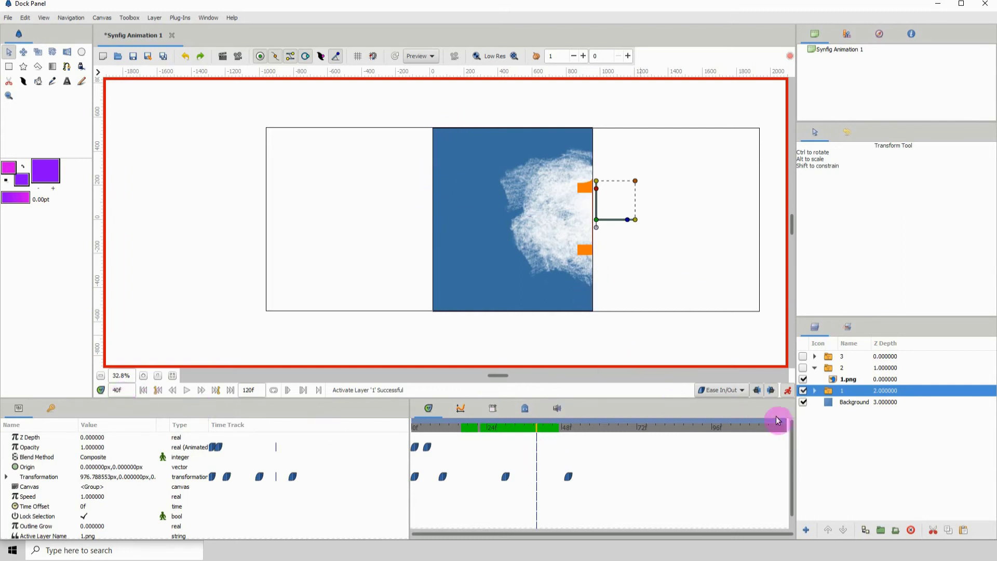
- Show group 2 and shift all its Transformation and Opacity waypoints so that both sequences start at frame 40
click(804, 369)
click(841, 370)
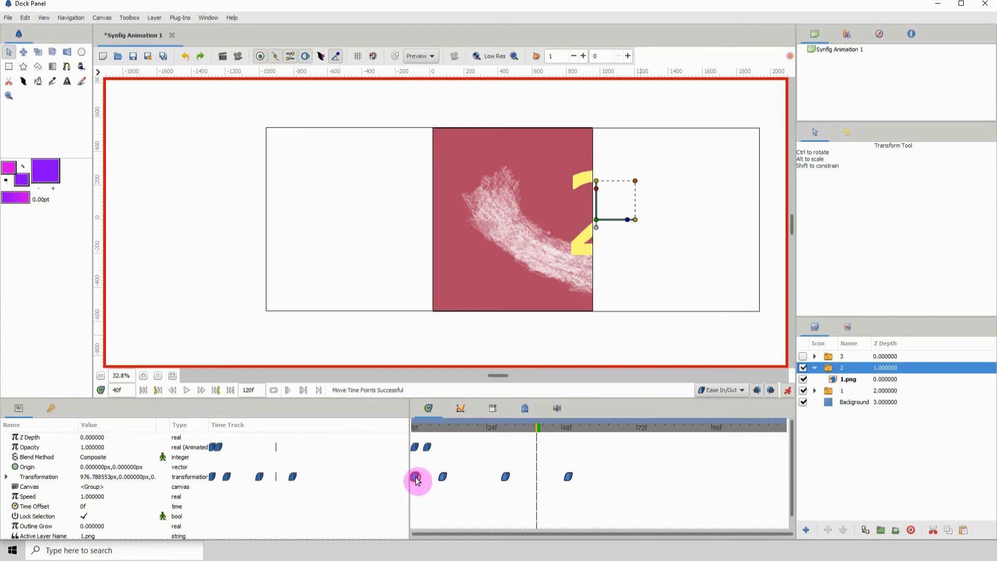
drag(415, 478, 539, 496)
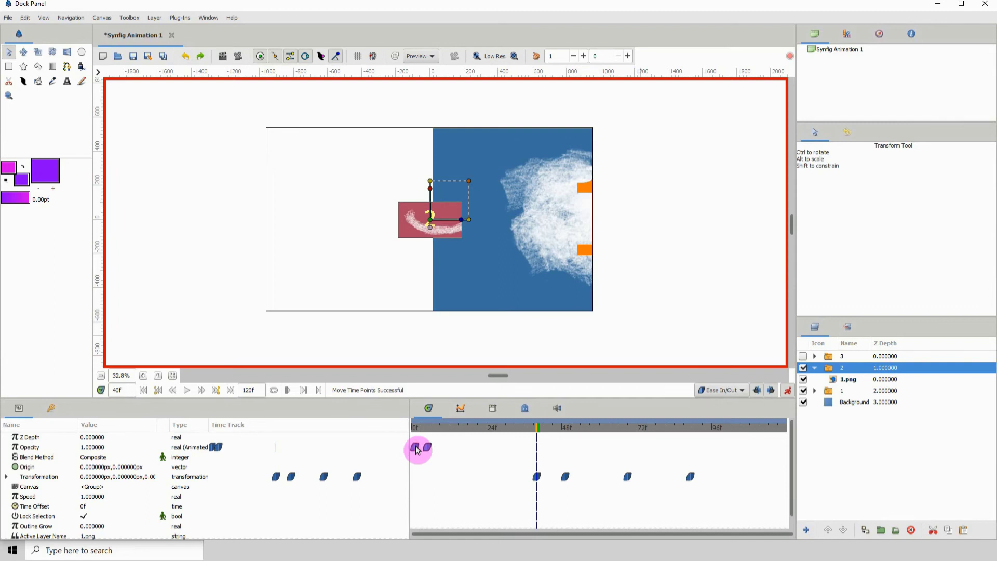
drag(416, 452, 418, 427)
- Play the animation to check the transition from slide 1 to slide 2
key(space)
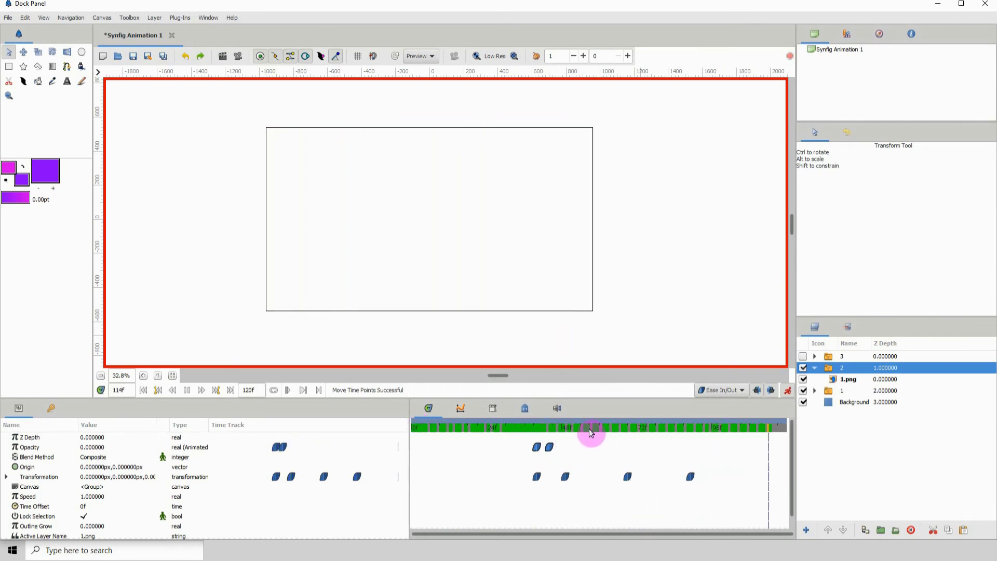
key(space)
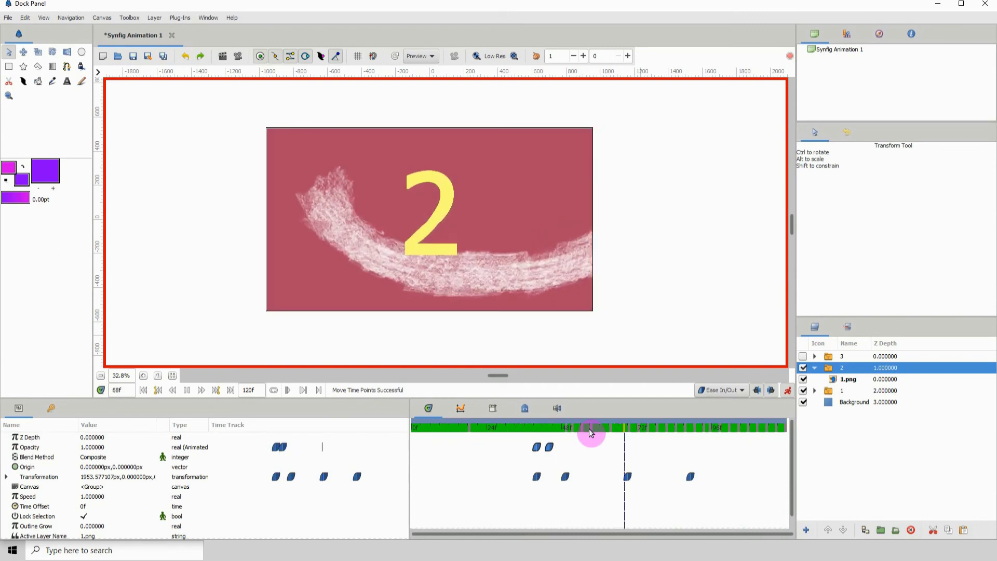
key(space)
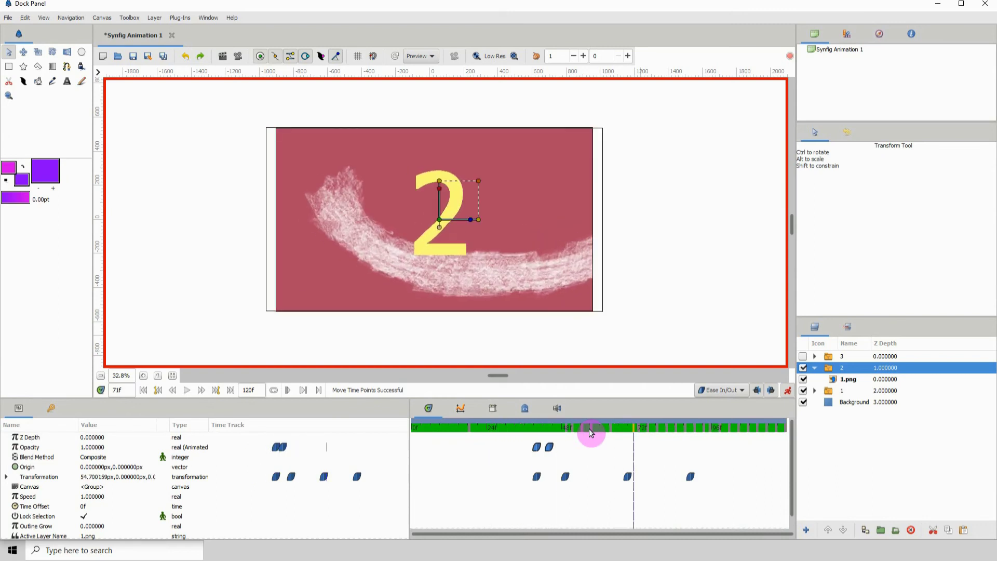
- Hide groups 2 and 1, and show and select group 3 with the time cursor at frame 24
click(804, 369)
click(804, 391)
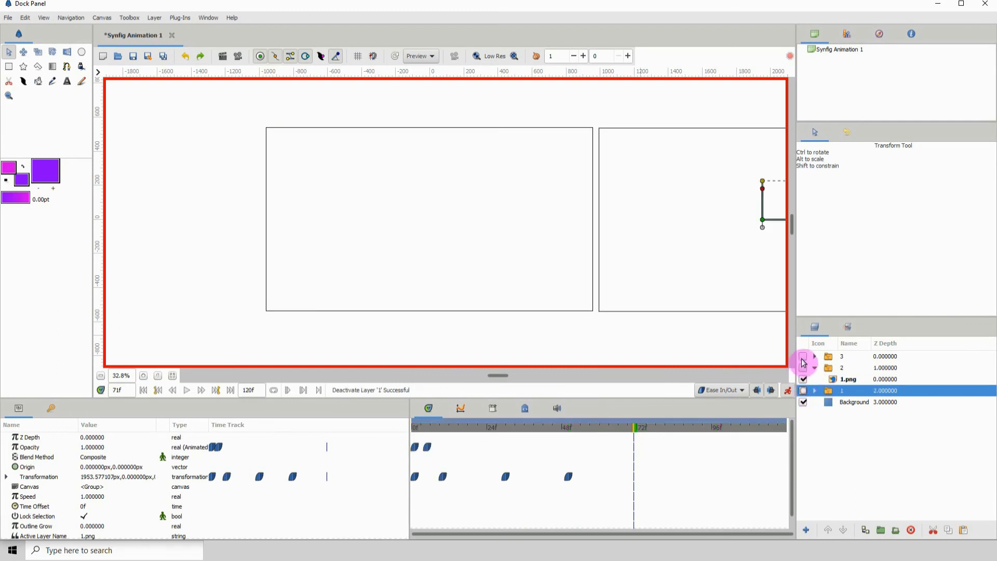
drag(594, 428, 487, 427)
click(803, 357)
click(841, 358)
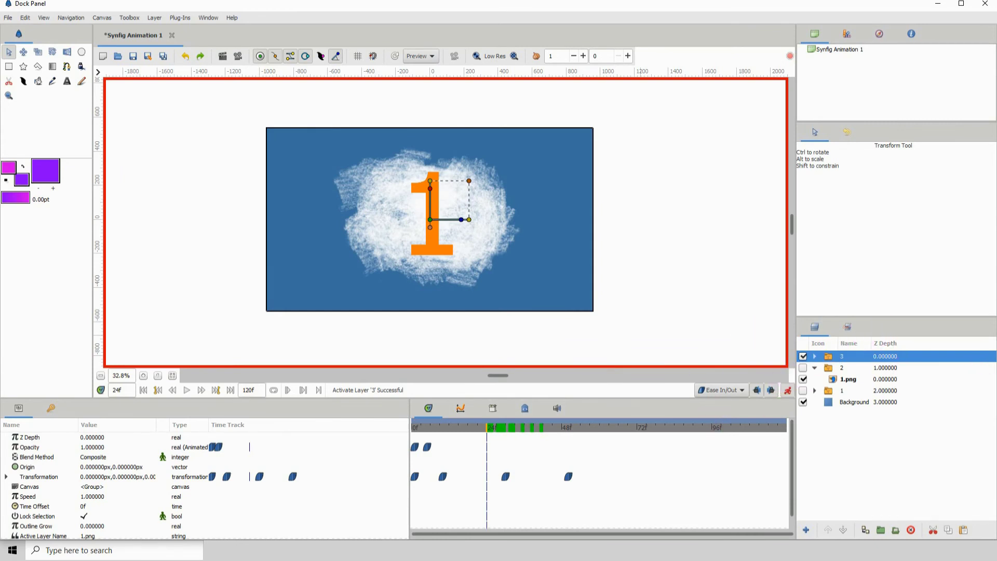
- Replace the image file inside group 3 with 3.png from the slide_images folder and delete the resulting Filename waypoint
click(814, 356)
click(851, 369)
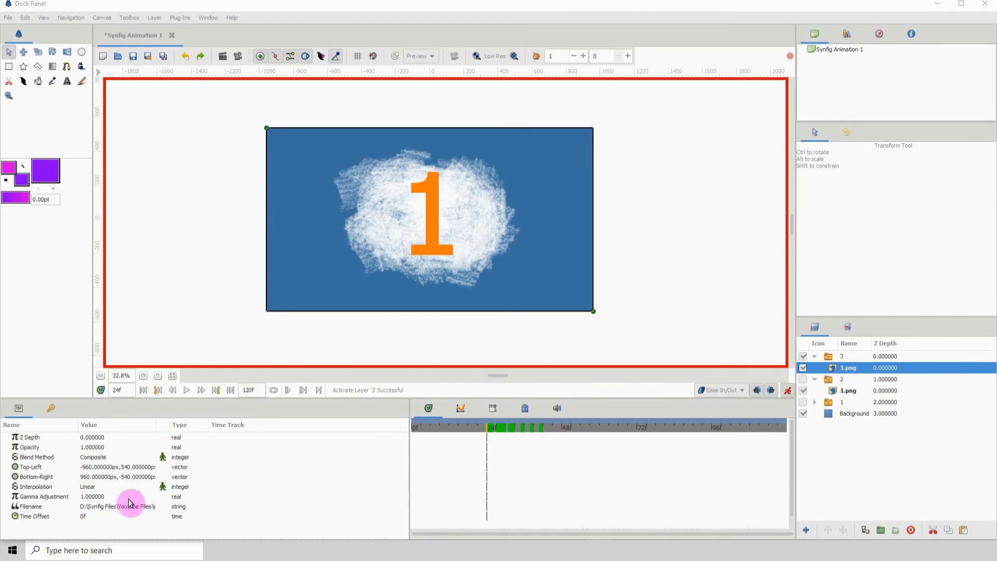
triple_click(85, 508)
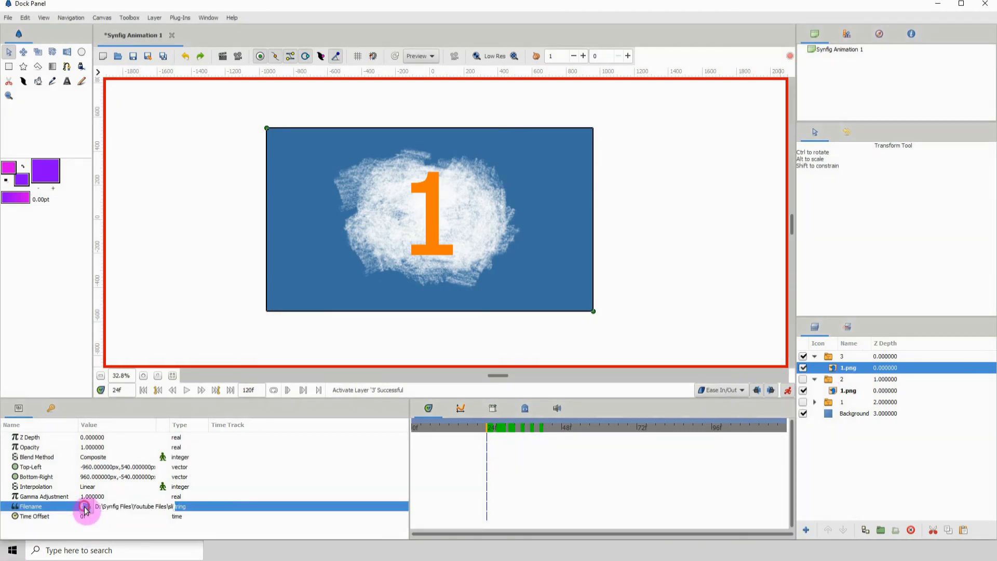
click(85, 508)
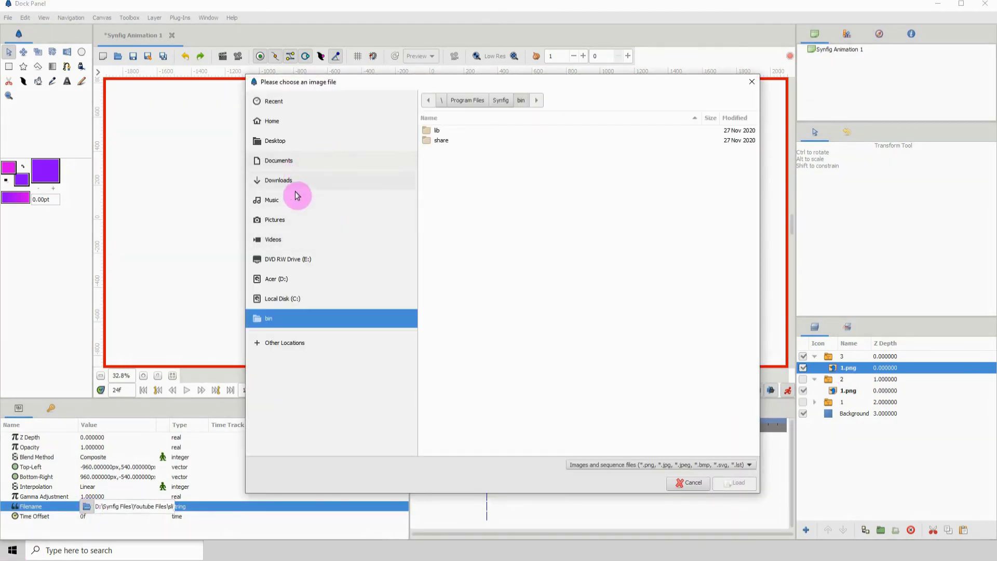
click(450, 131)
double_click(449, 133)
click(445, 151)
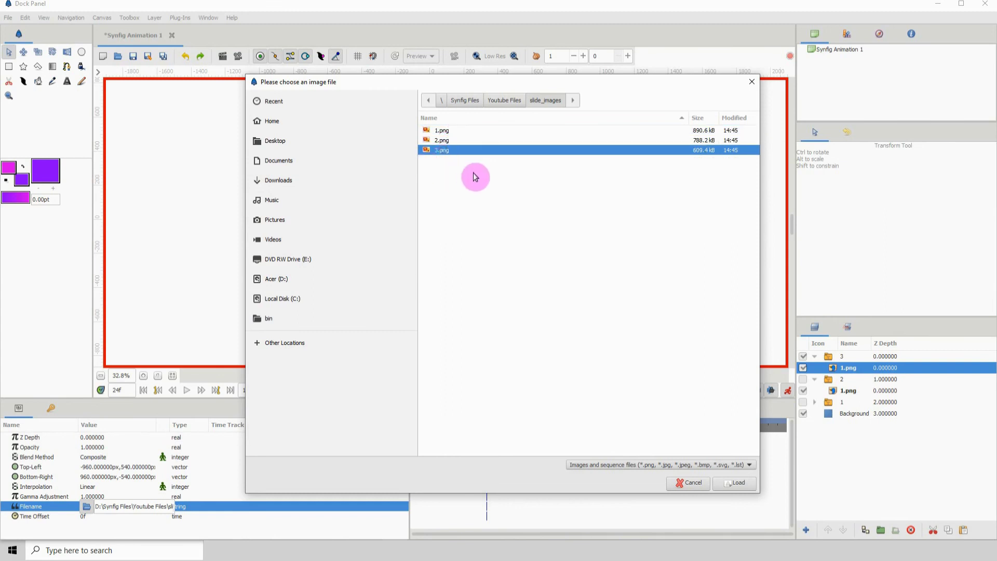
click(737, 483)
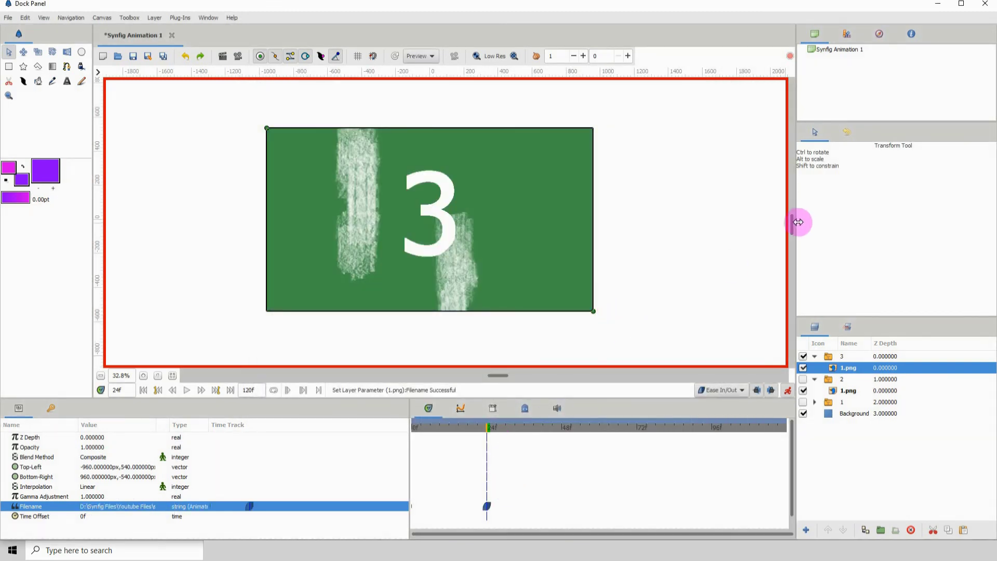
alt+click(488, 506)
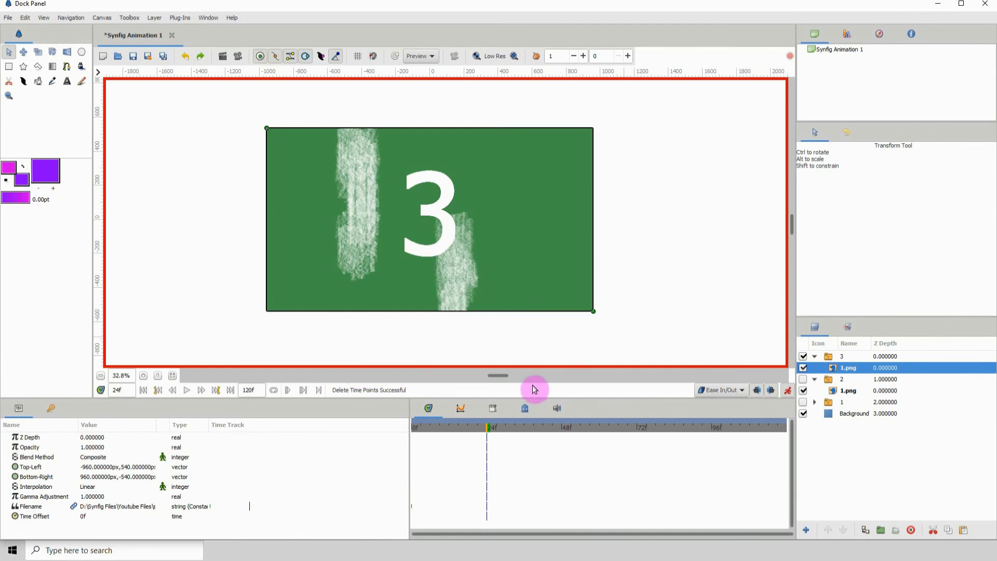
- Hide group 3, show group 2, and move the time cursor to frame 79, partway through slide 2's slide-out
click(841, 358)
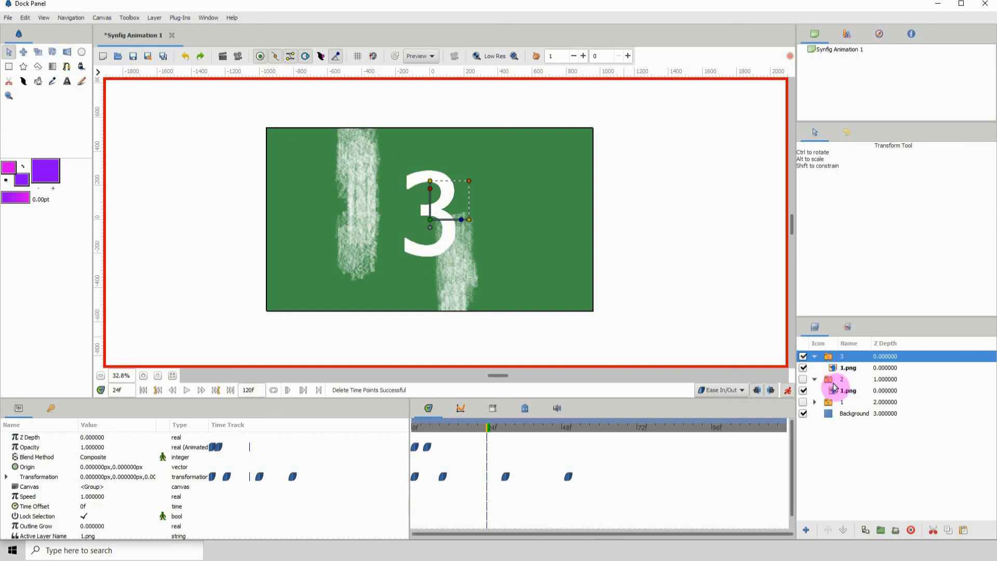
click(803, 356)
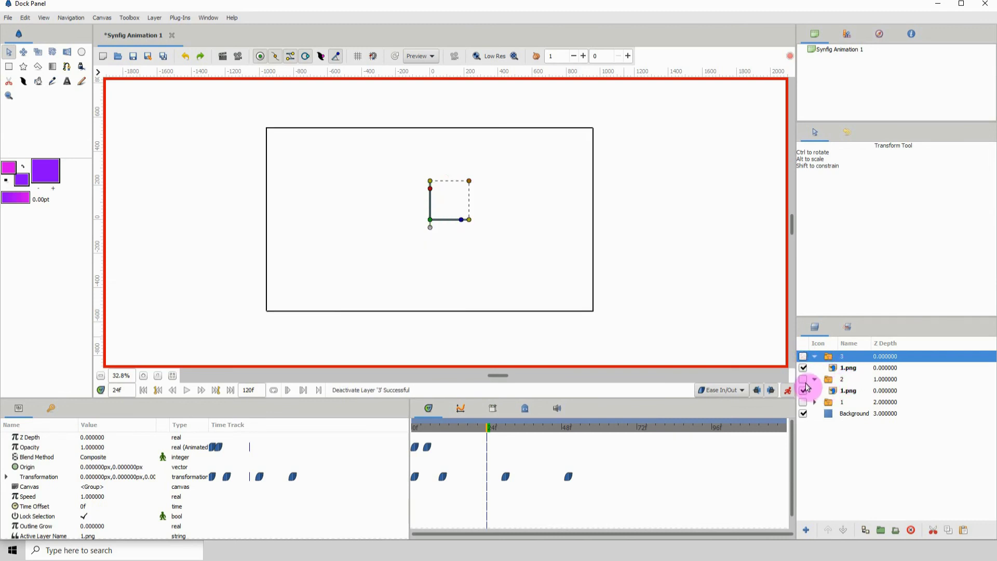
click(804, 379)
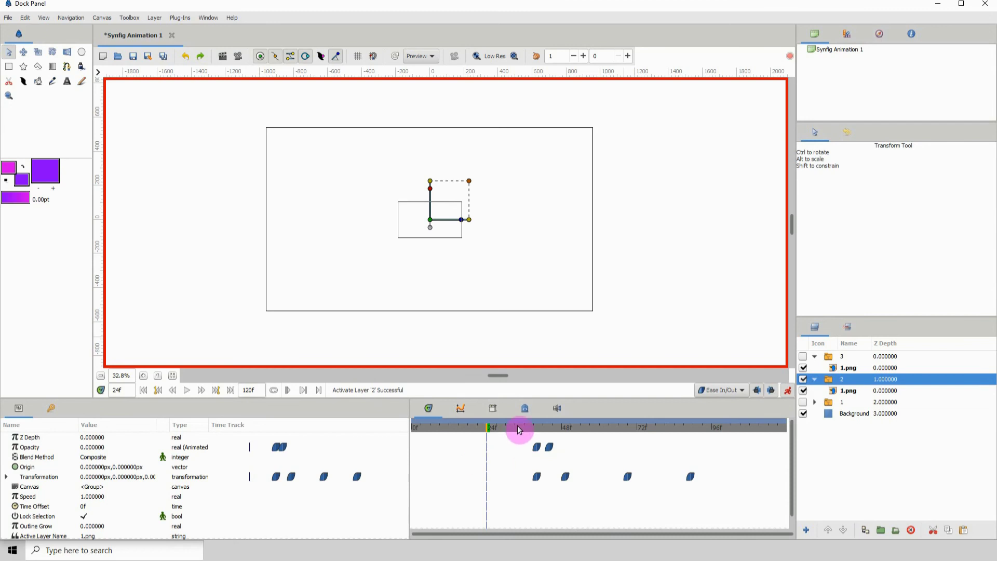
drag(522, 427, 656, 428)
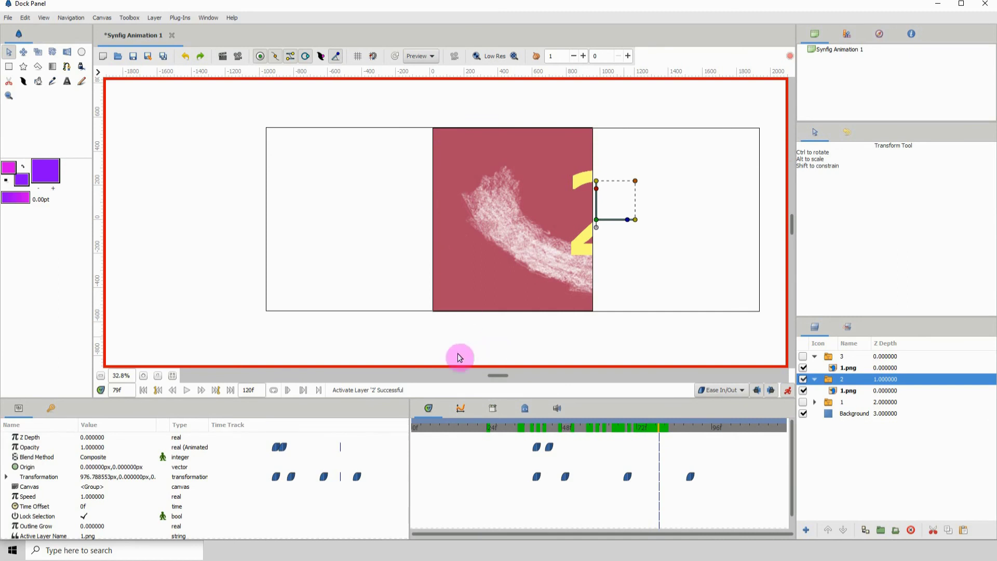
drag(663, 423, 659, 430)
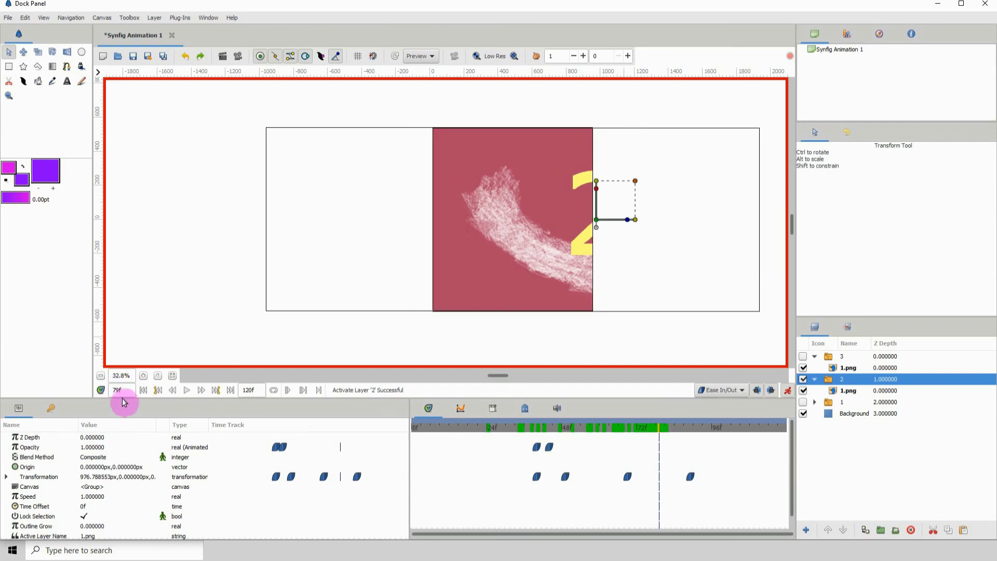
- Show group 3 and shift all its Transformation and Opacity waypoints so that both sequences start at frame 79
click(804, 356)
click(828, 357)
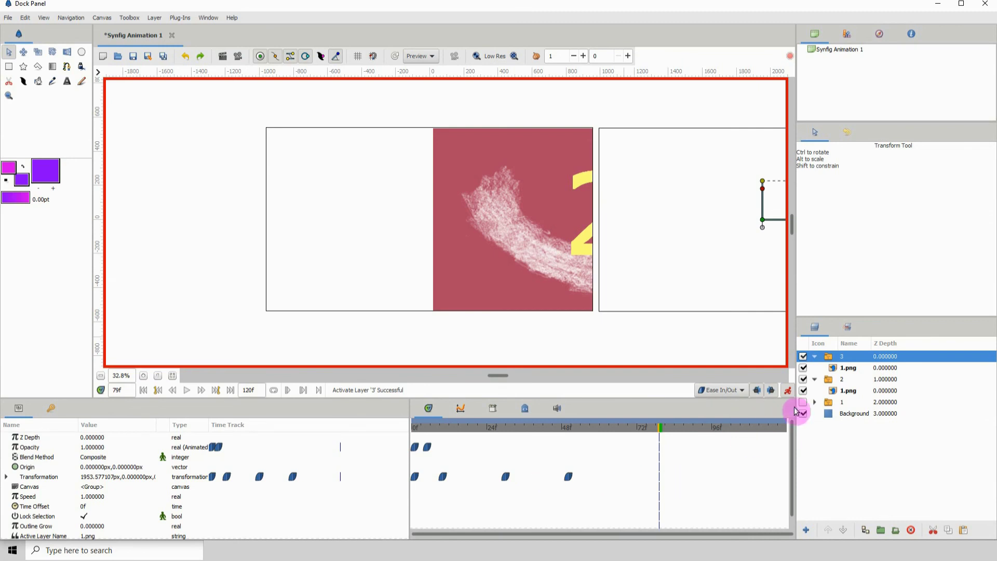
click(570, 477)
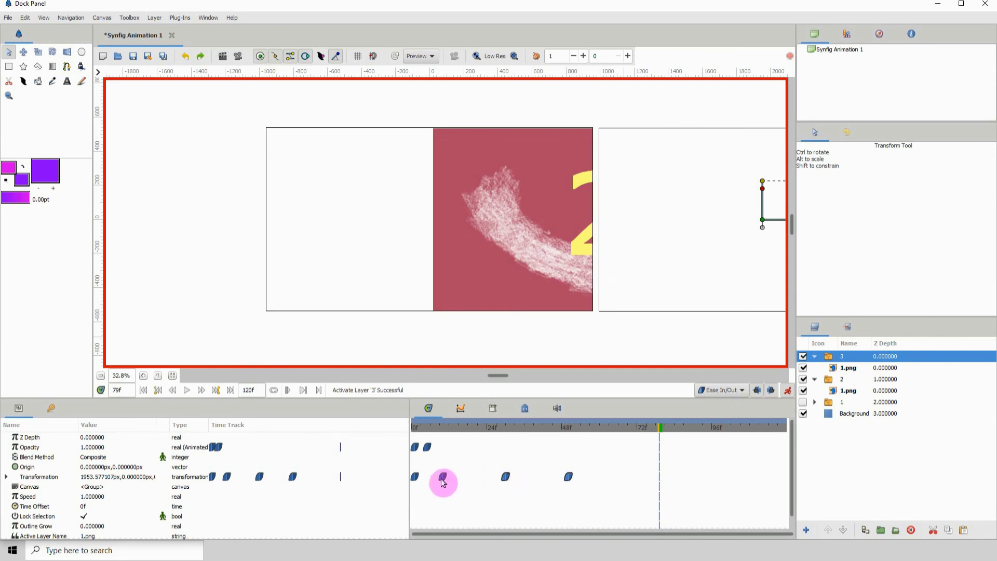
click(419, 477)
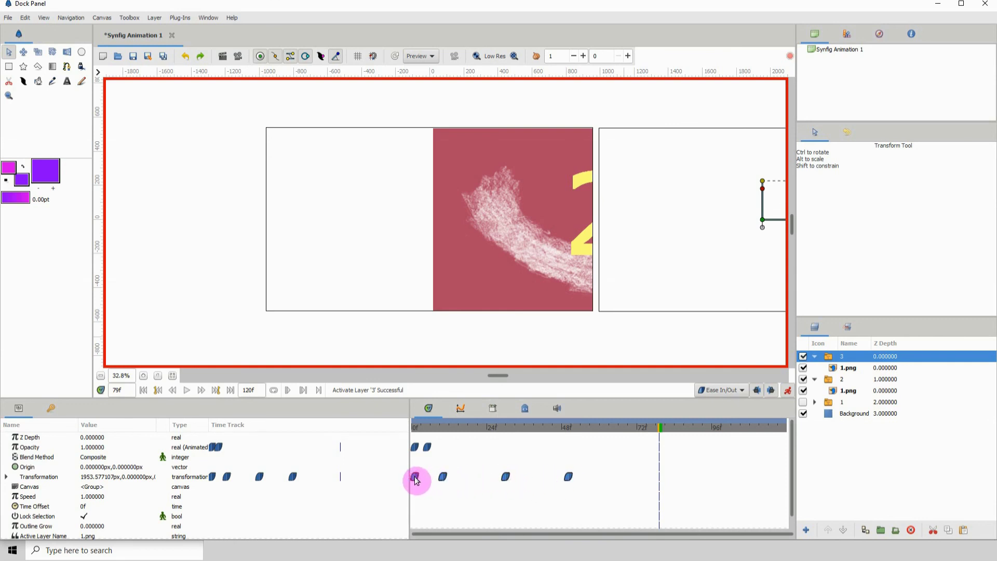
drag(416, 479, 660, 482)
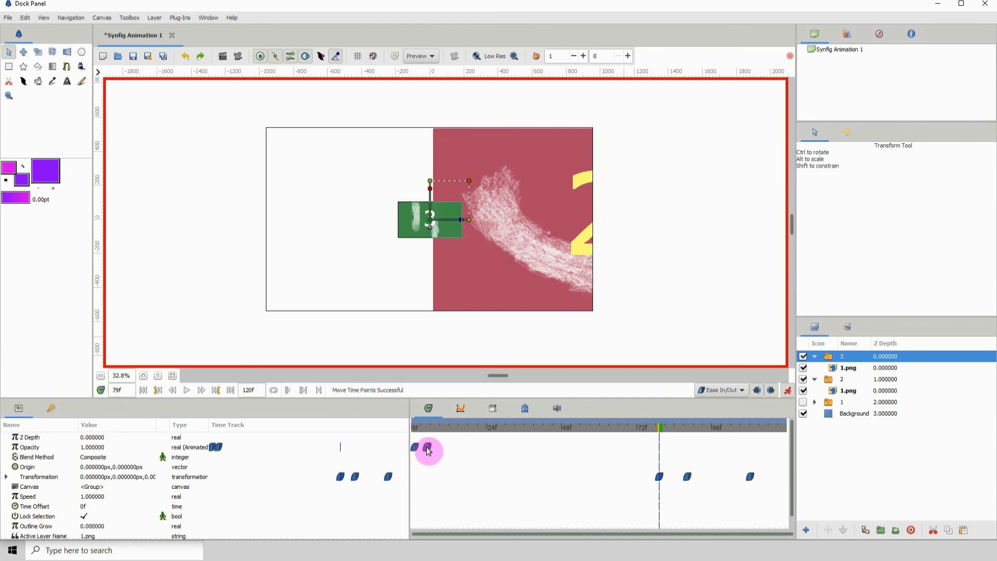
drag(429, 450, 738, 432)
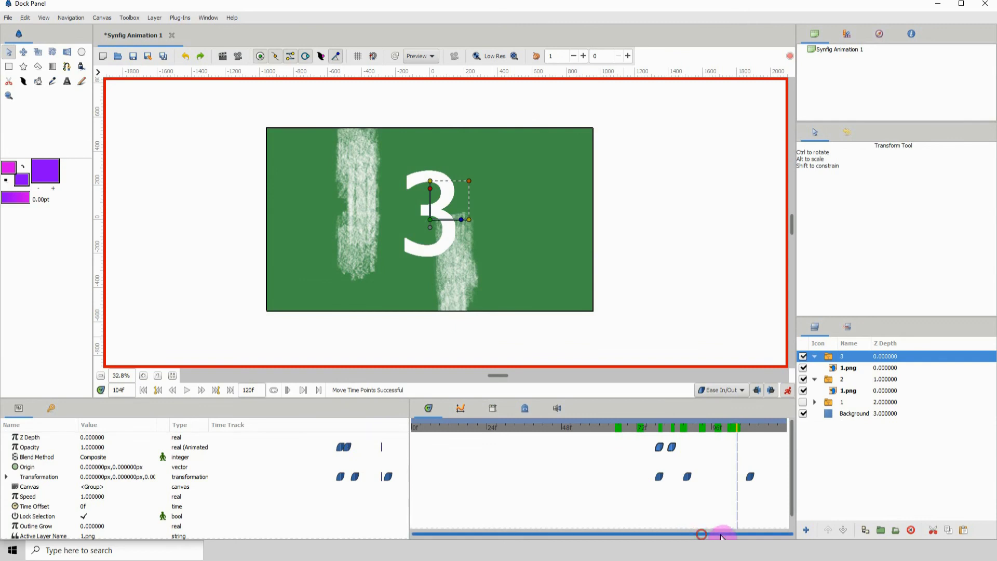
- Extend the animation's end time to 240 frames
drag(755, 429, 783, 431)
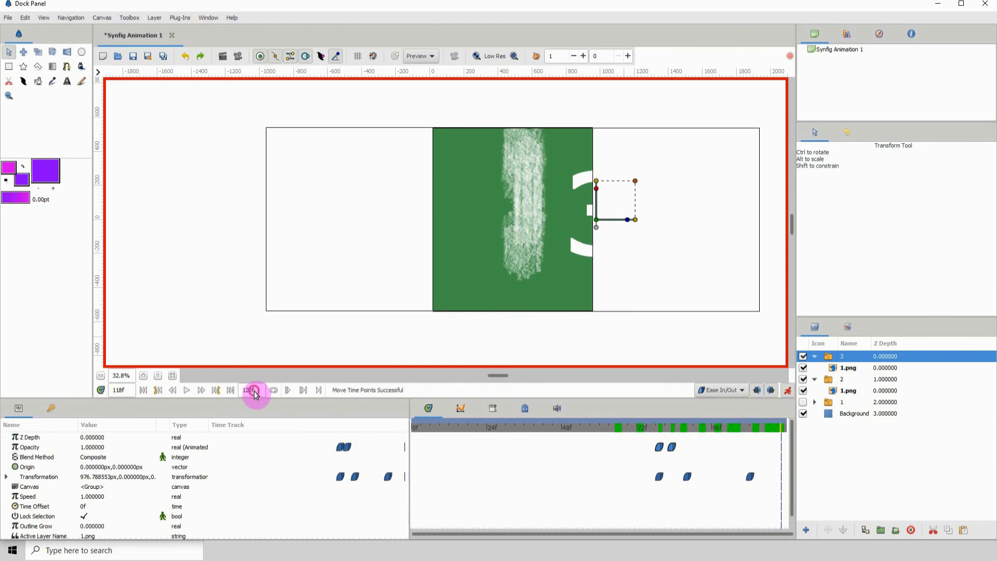
drag(256, 396, 234, 395)
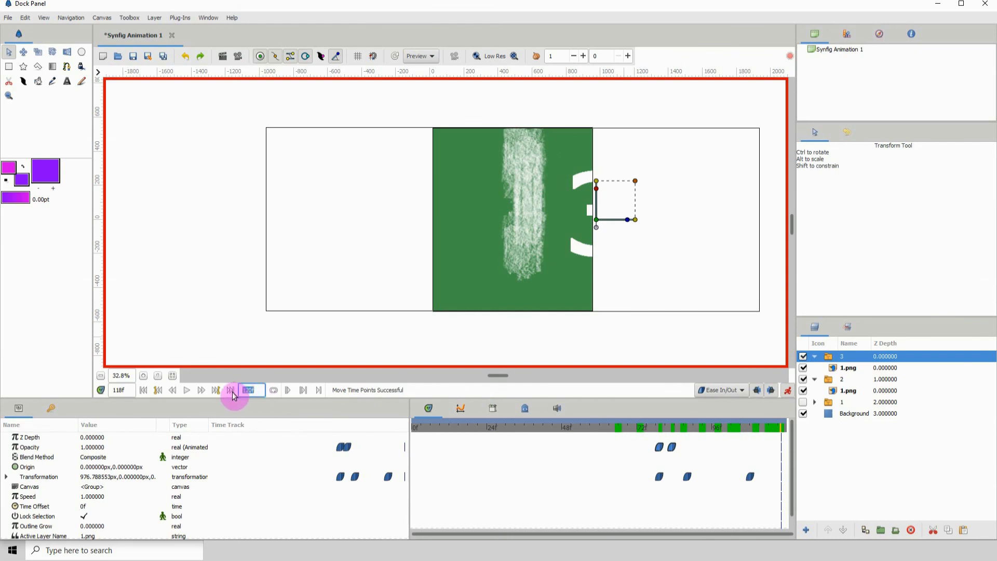
text(240)
key(Return)
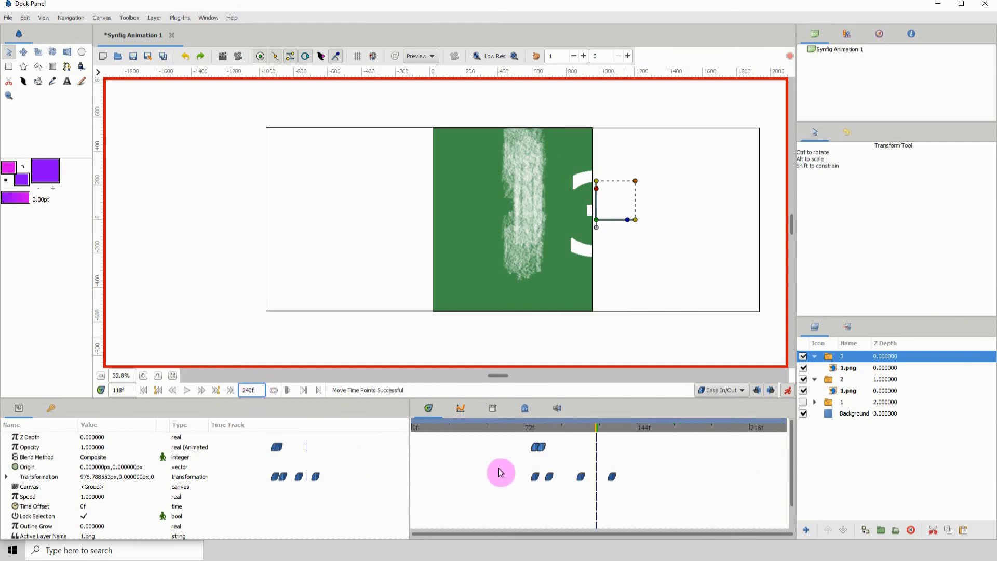
- Preview the animation from the beginning with group 1 hidden, stopping playback partway through
drag(595, 433, 374, 430)
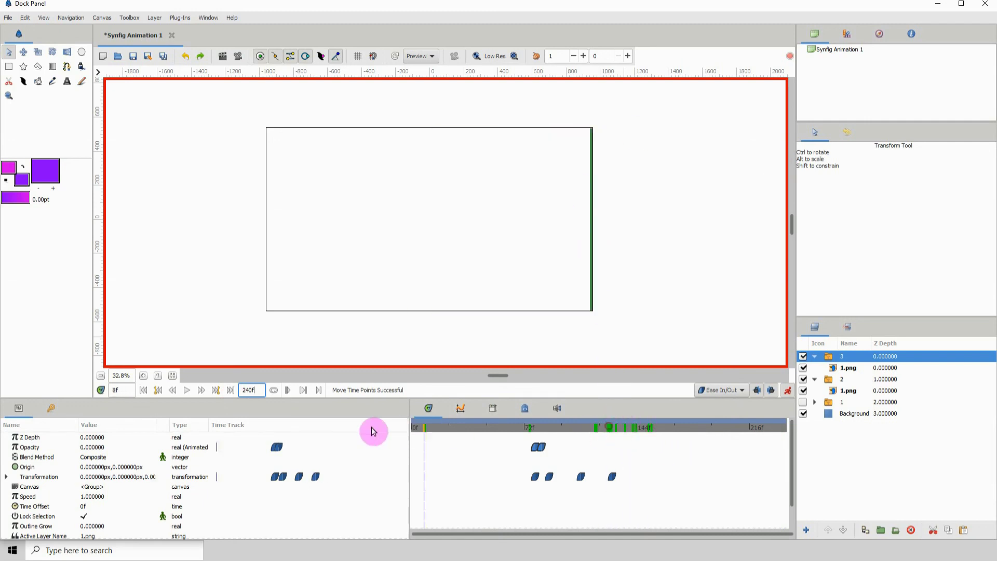
click(301, 385)
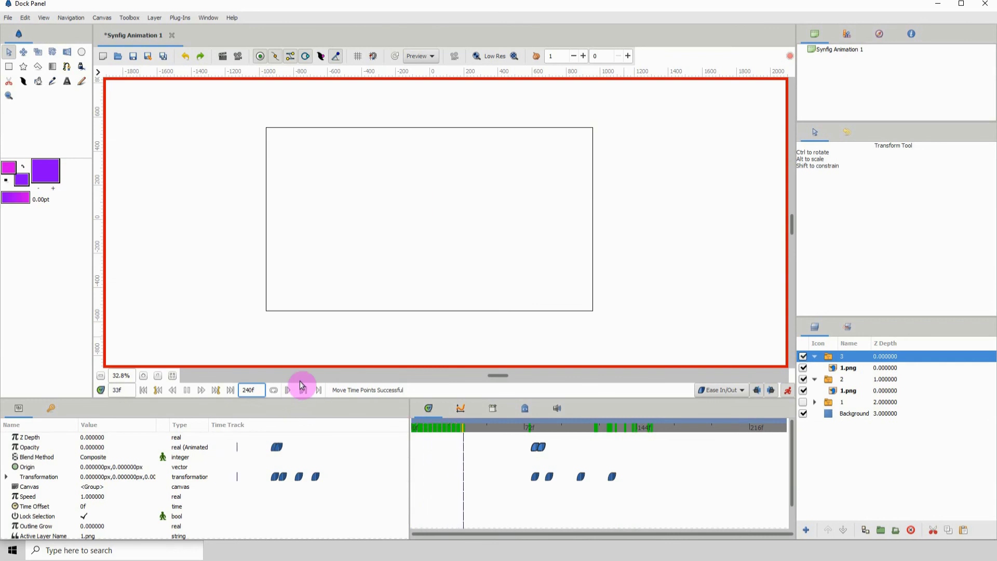
click(301, 385)
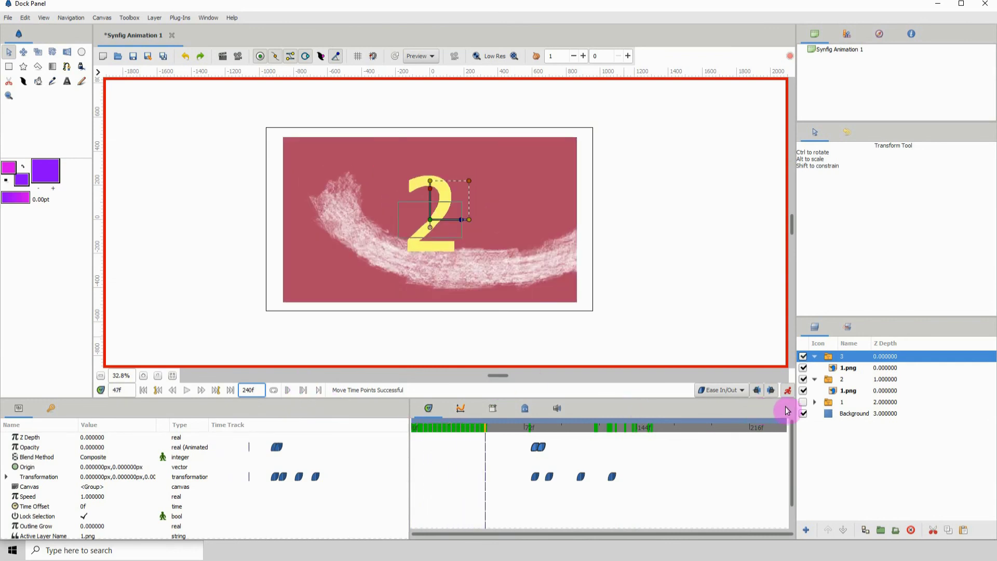
- Show group 1 and play the complete three-image slideshow from frame 0, replaying it once from the start
click(804, 401)
drag(436, 427, 355, 428)
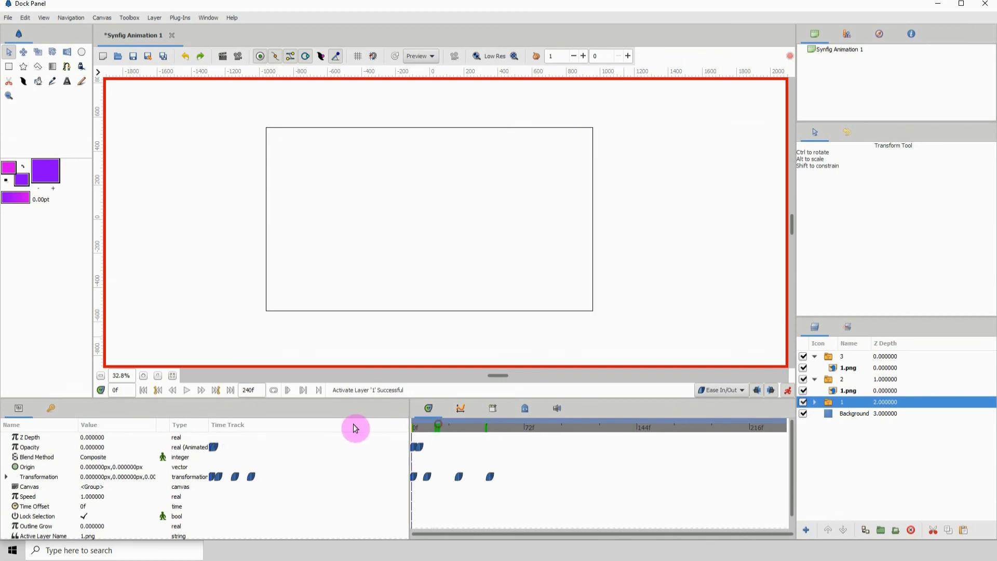
click(319, 258)
key(space)
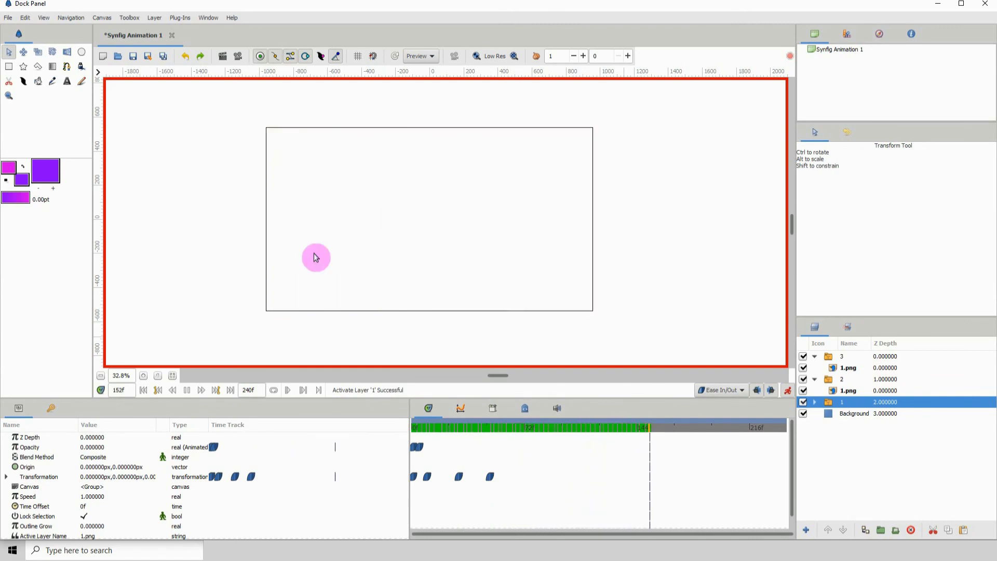
key(space)
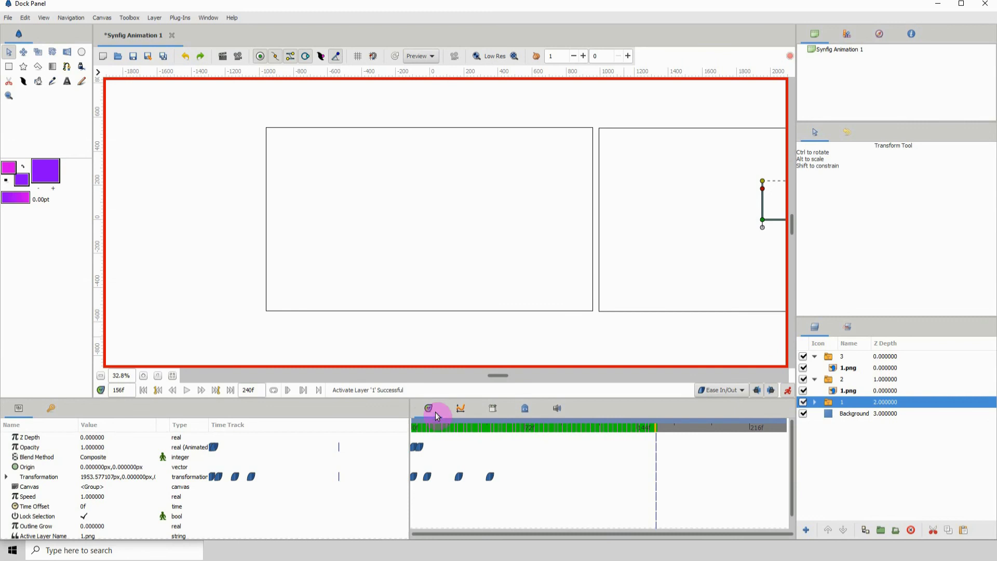
drag(451, 424, 378, 440)
key(space)
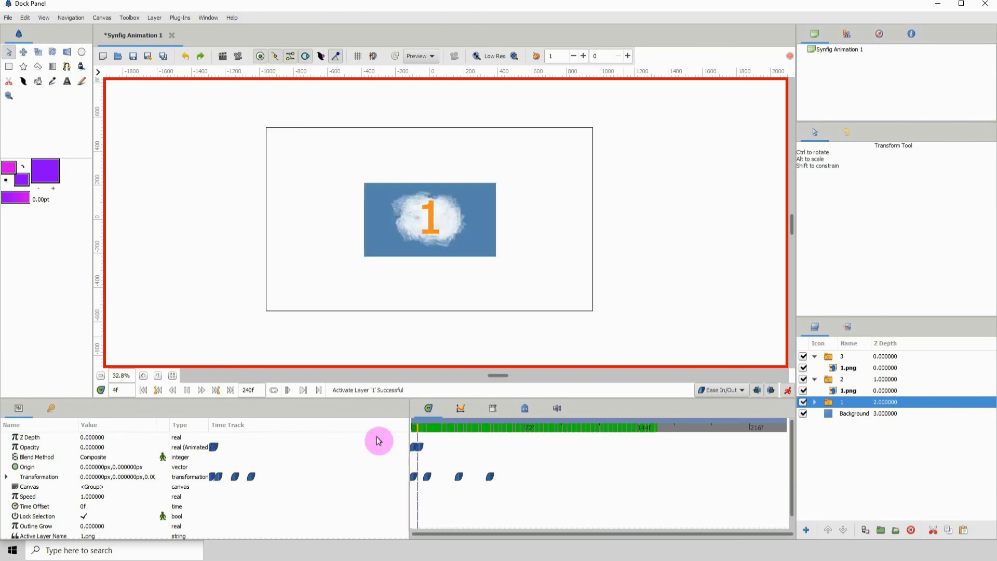